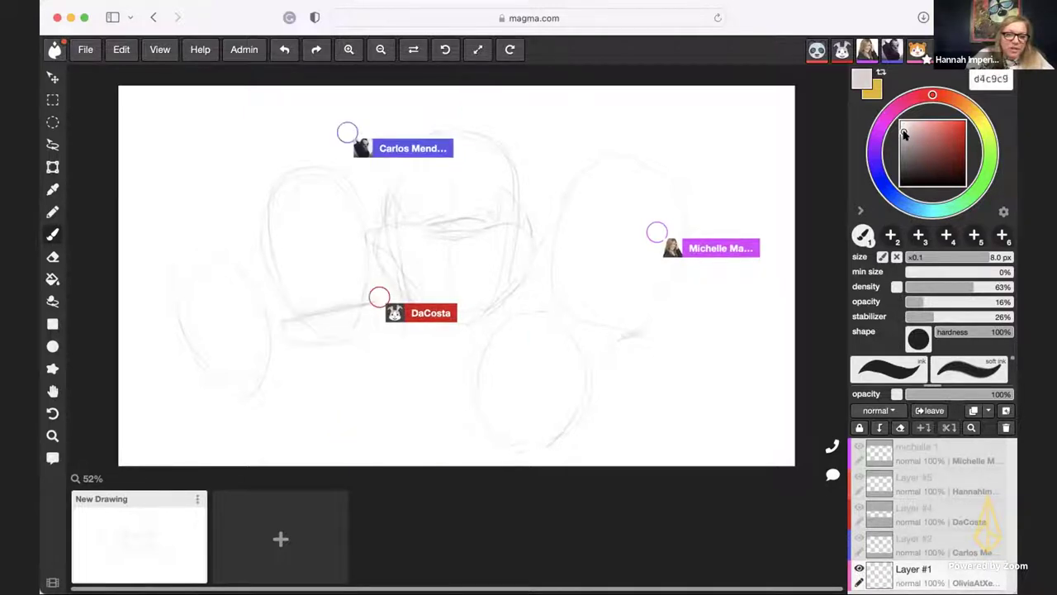
- Sketch the oval head guide at the canvas's lower centre in light grey b4b4b4, with the Eraser and Brush for clean-up
mouse_move(910, 137)
left_mouse_down()
mouse_move(902, 149)
mouse_move(900, 140)
left_mouse_up()
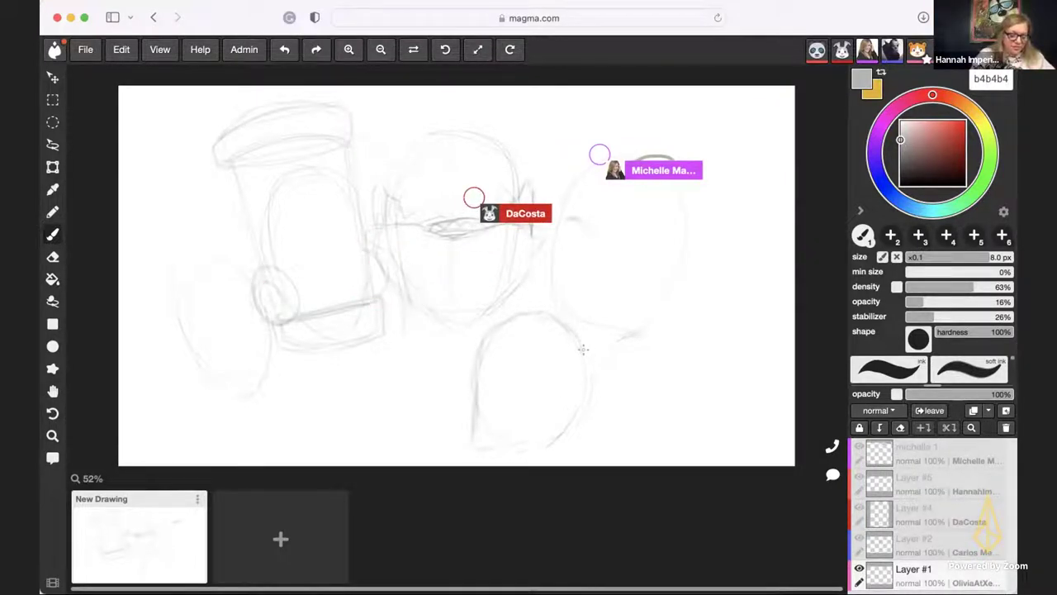
mouse_move(581, 346)
left_mouse_down()
mouse_move(594, 430)
mouse_move(515, 450)
left_mouse_up()
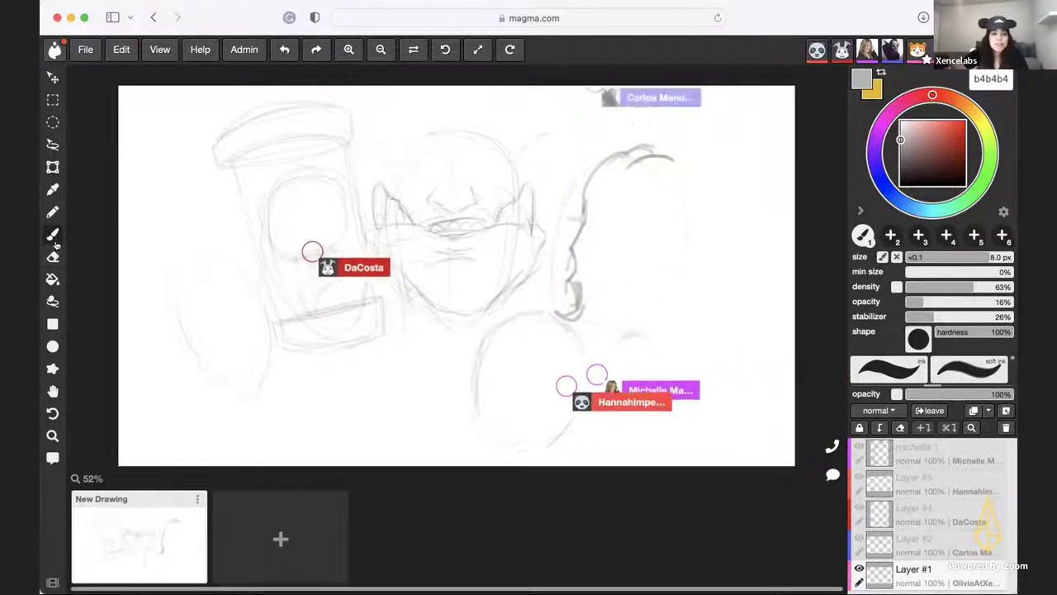
key("e")
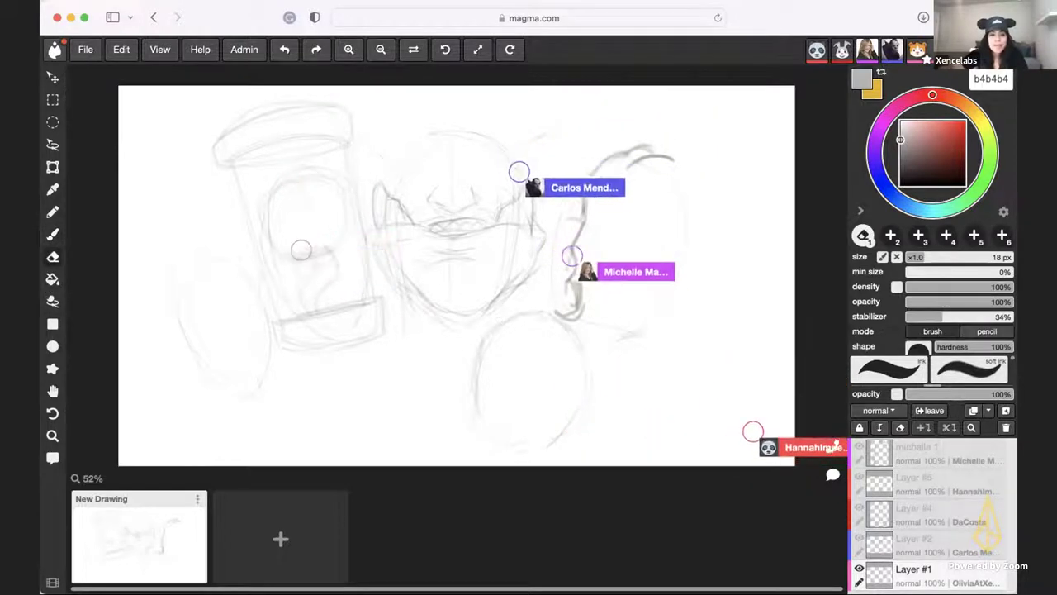
key("b")
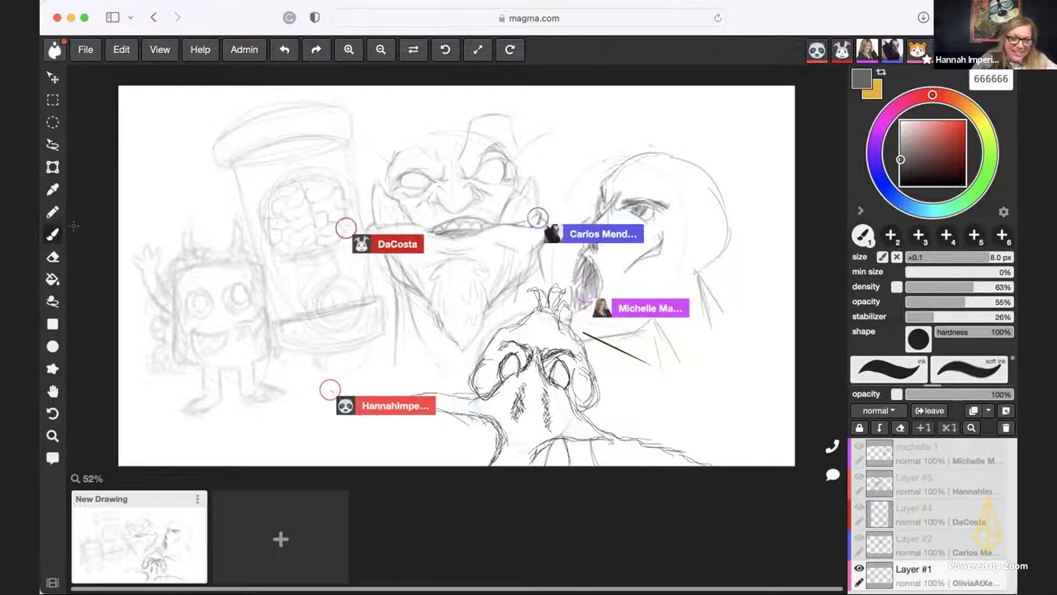
- Outline the small monster's body, raised arm and feet with the Pencil at 2 px size and 43% opacity
left_click(52, 212)
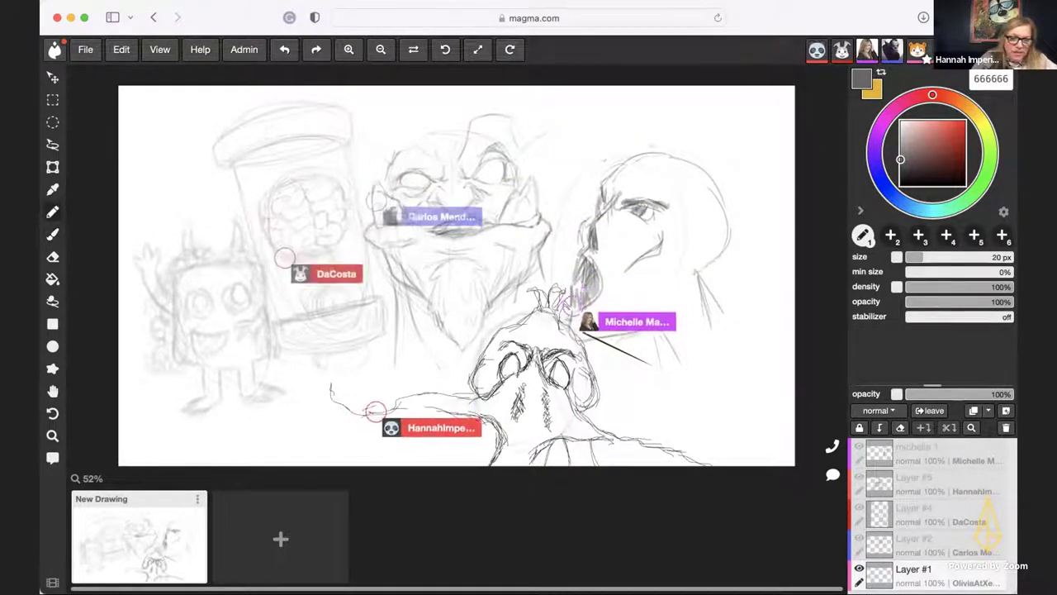
key("[")
key("[")
key("[")
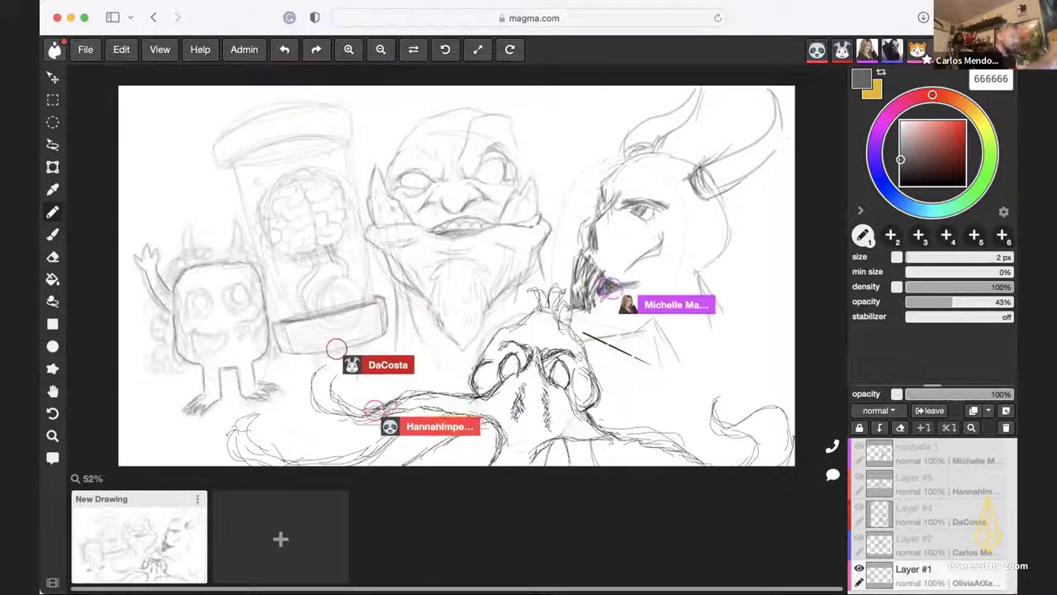
- Clean up the small monster's sketch with the Eraser and pencil in its horns, eyes and mouth
key("e")
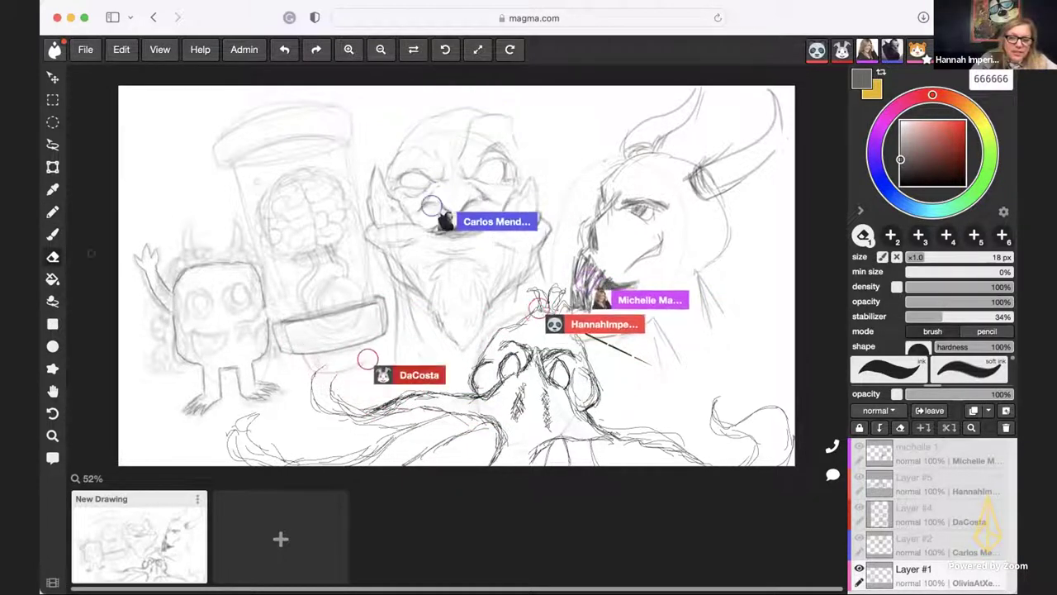
key("n")
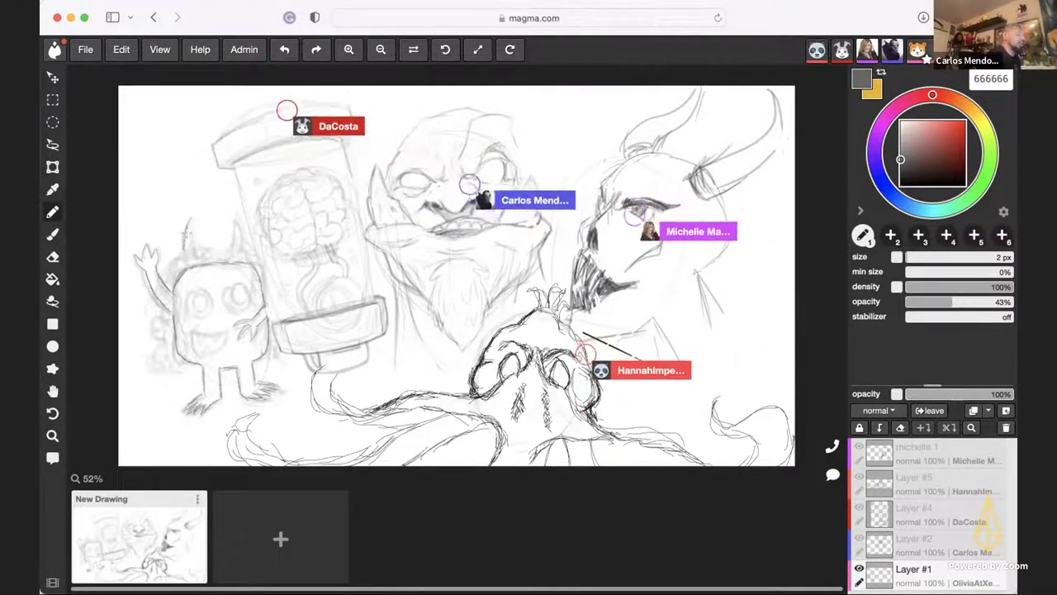
key("x")
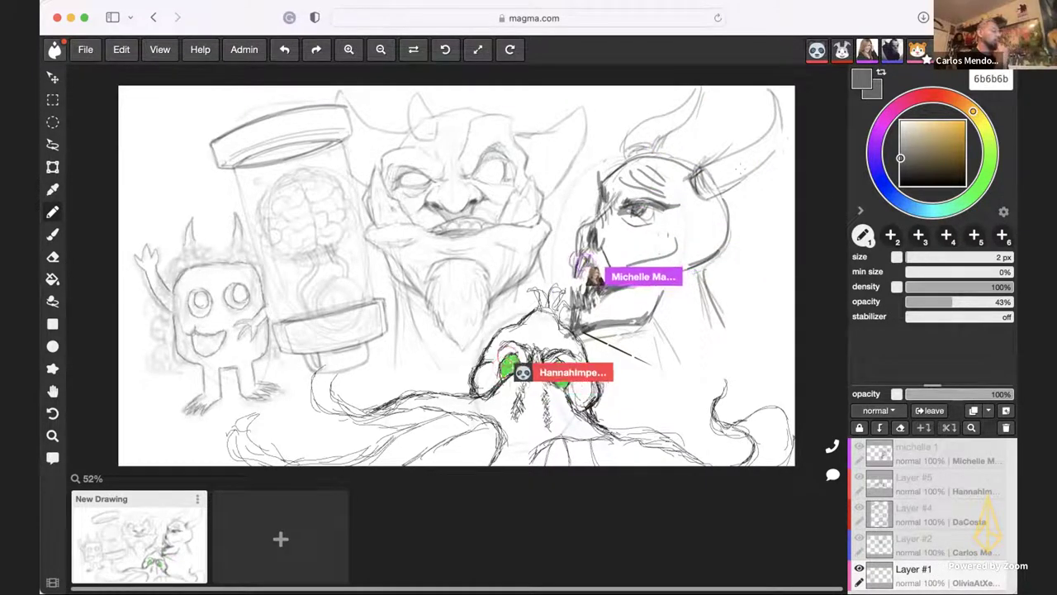
- Switch to the Eraser and set the drawing colour to dark grey 666666
left_click(52, 256)
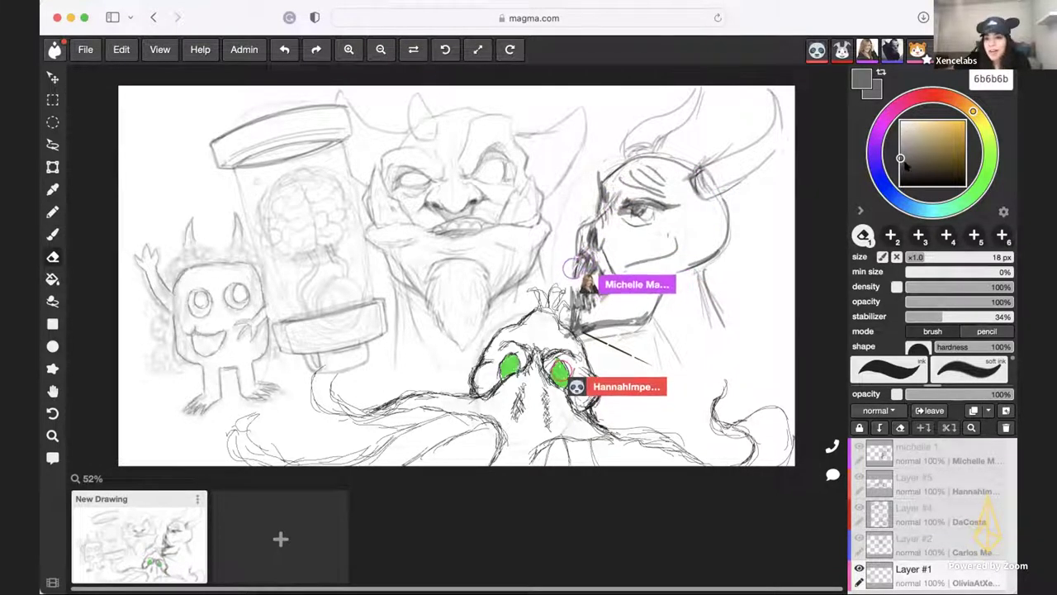
left_click_drag(905, 163, 901, 160)
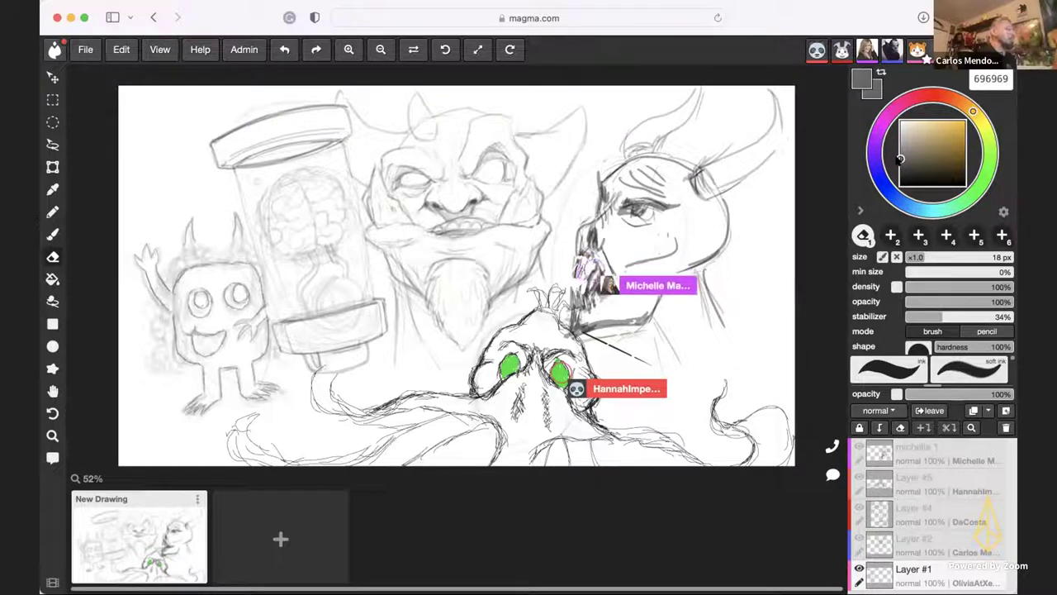
left_click_drag(898, 160, 906, 162)
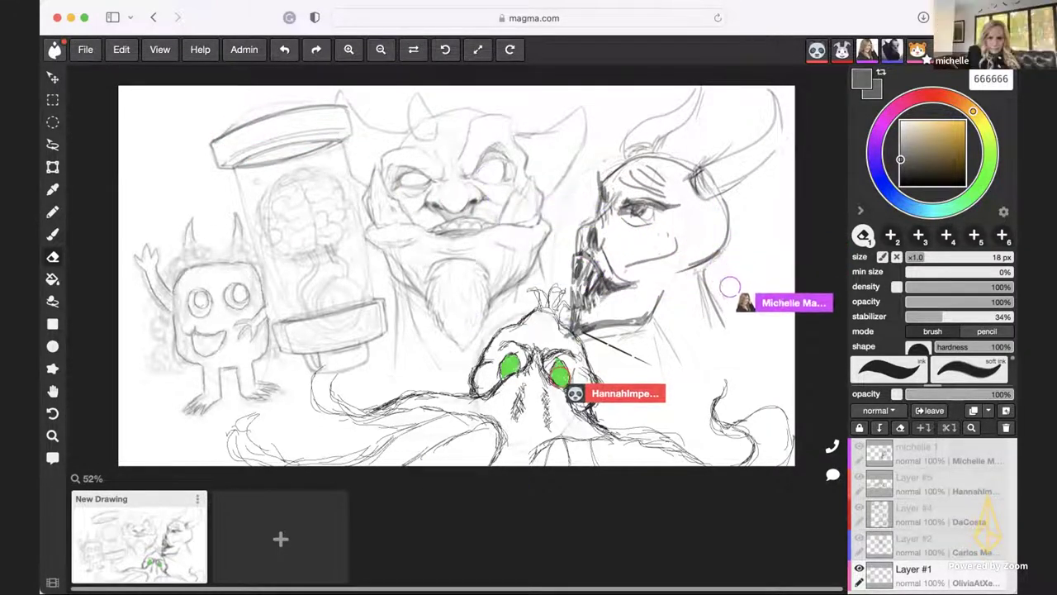
- Try an orange ff8400 fill on the background of Layer #1 and undo it
left_click(52, 280)
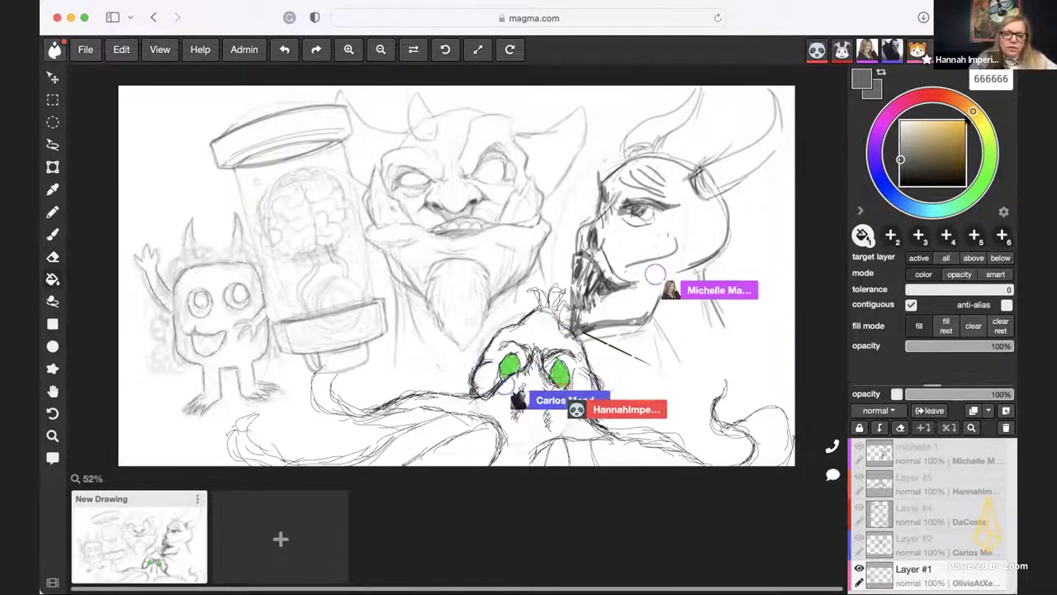
left_click(973, 107)
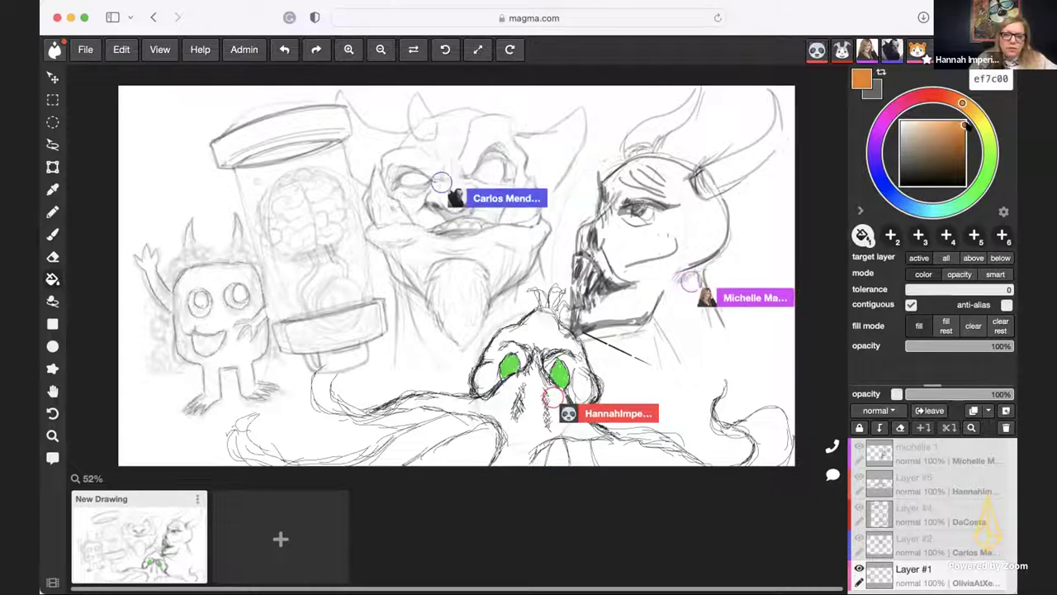
left_click(965, 120)
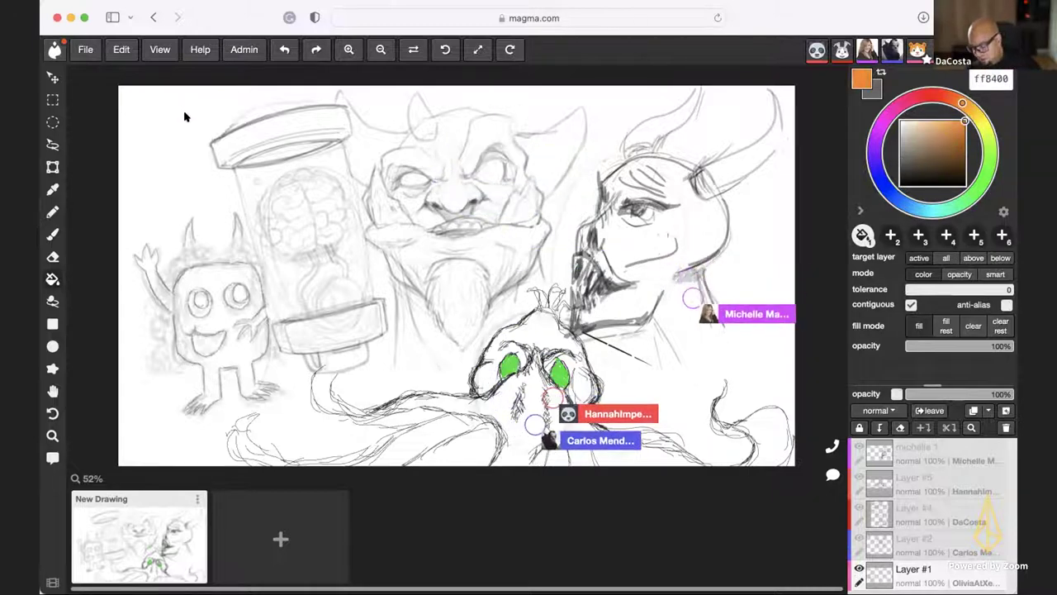
left_click(205, 101)
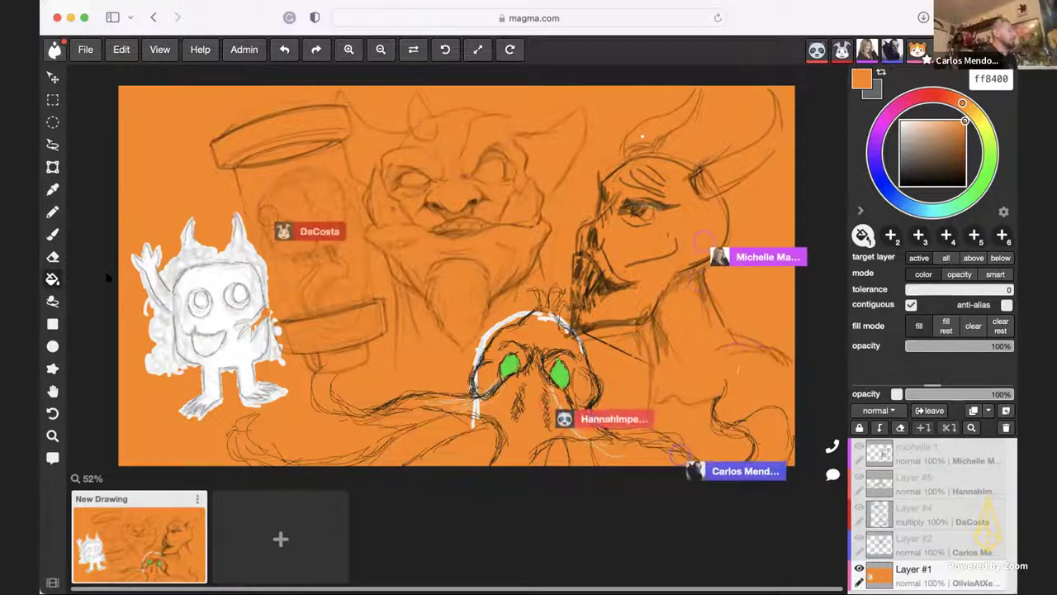
key("super+z")
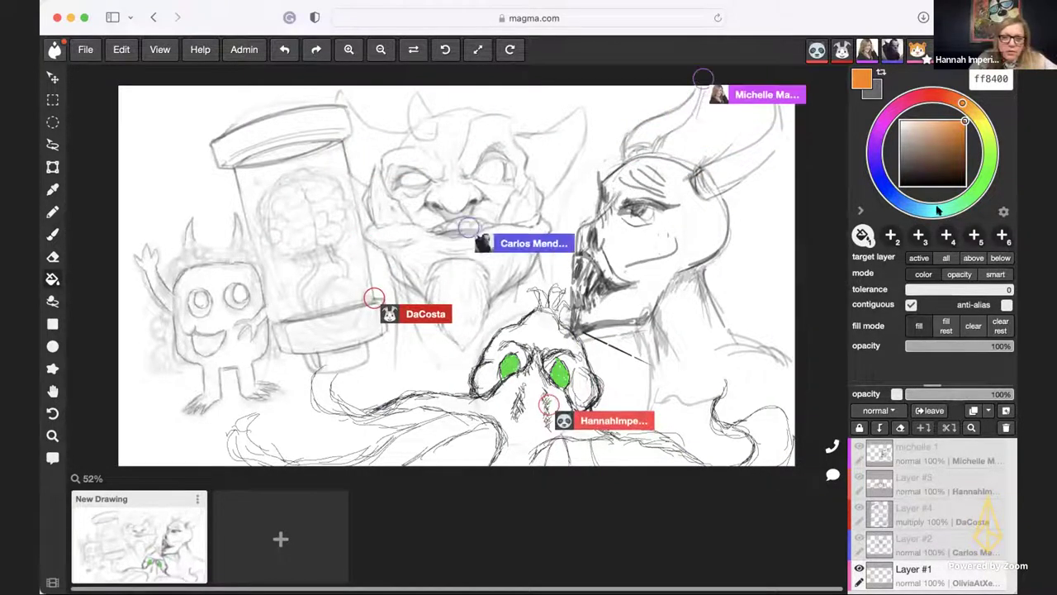
- Try a dark green 366b15 fill on the background of Layer #1 and undo it
left_click(990, 166)
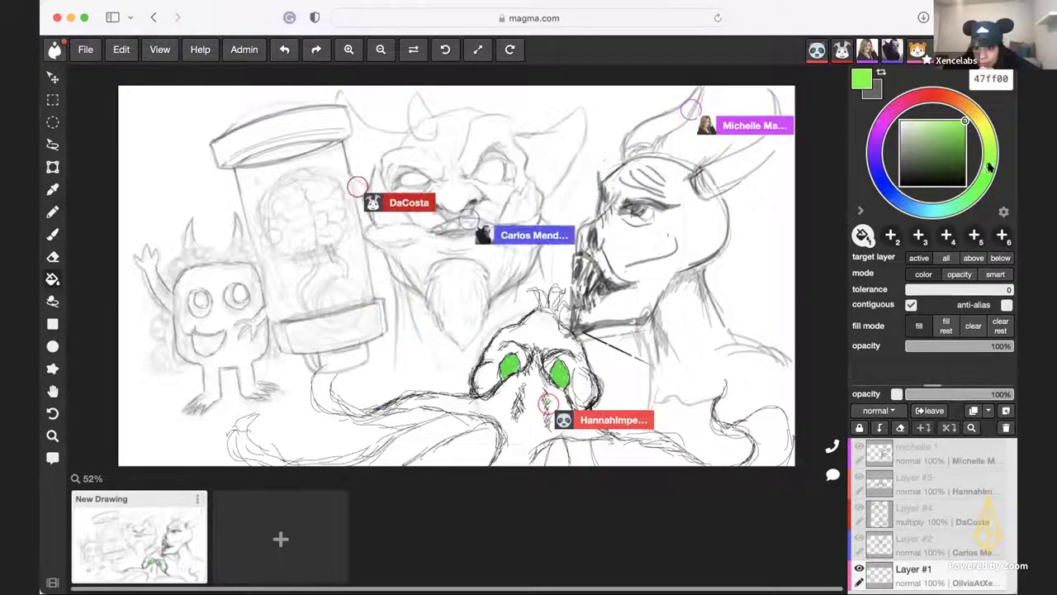
left_click(990, 159)
left_click_drag(970, 153, 952, 159)
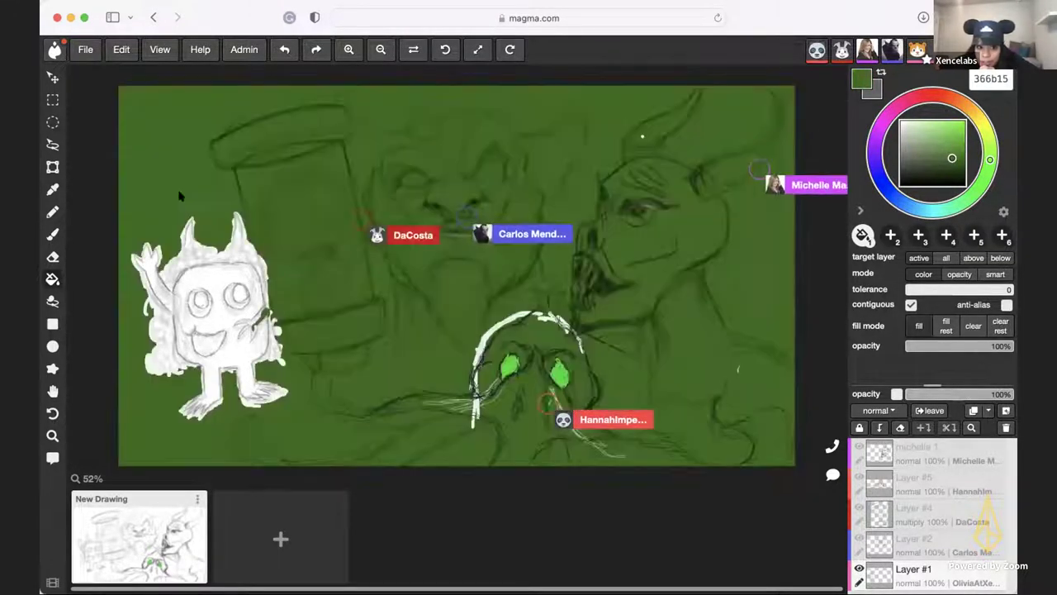
left_click(170, 166)
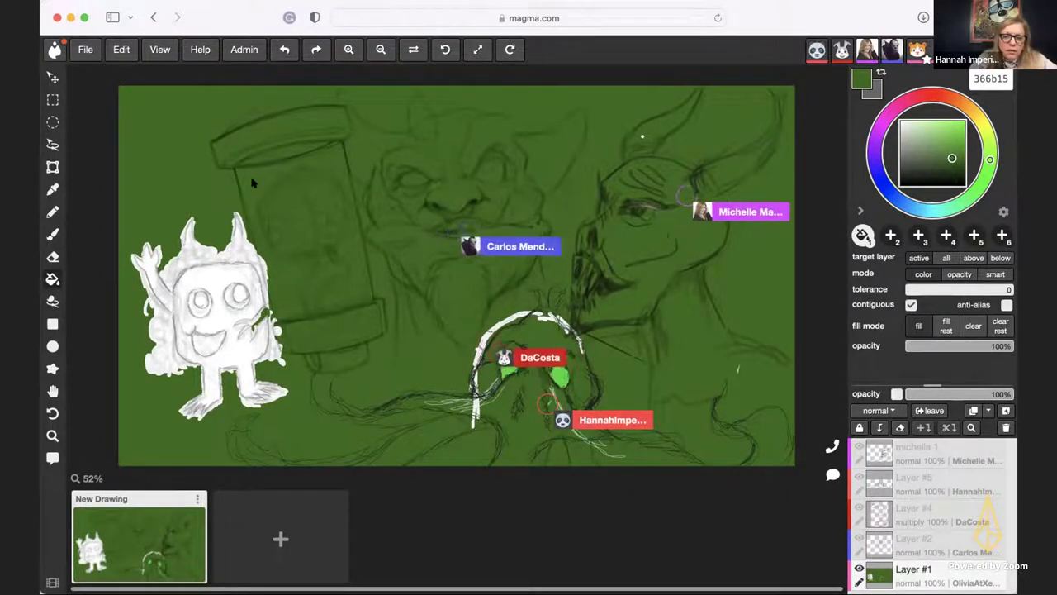
key("ctrl+z")
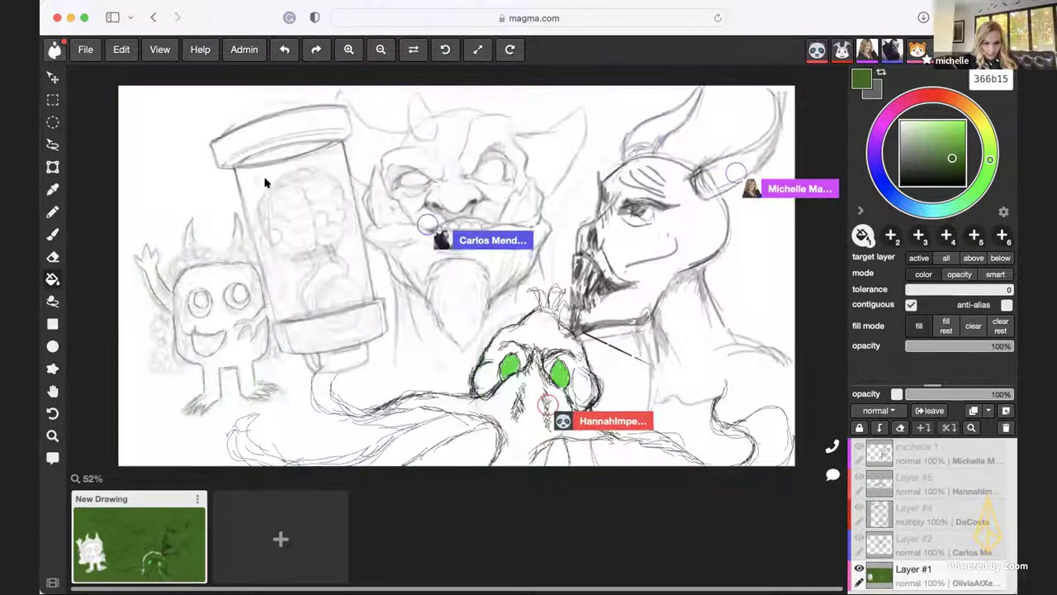
- Fill the background of Layer #1 with medium green 5da92e and set the layer's blend mode to multiply
left_click_drag(962, 155, 947, 143)
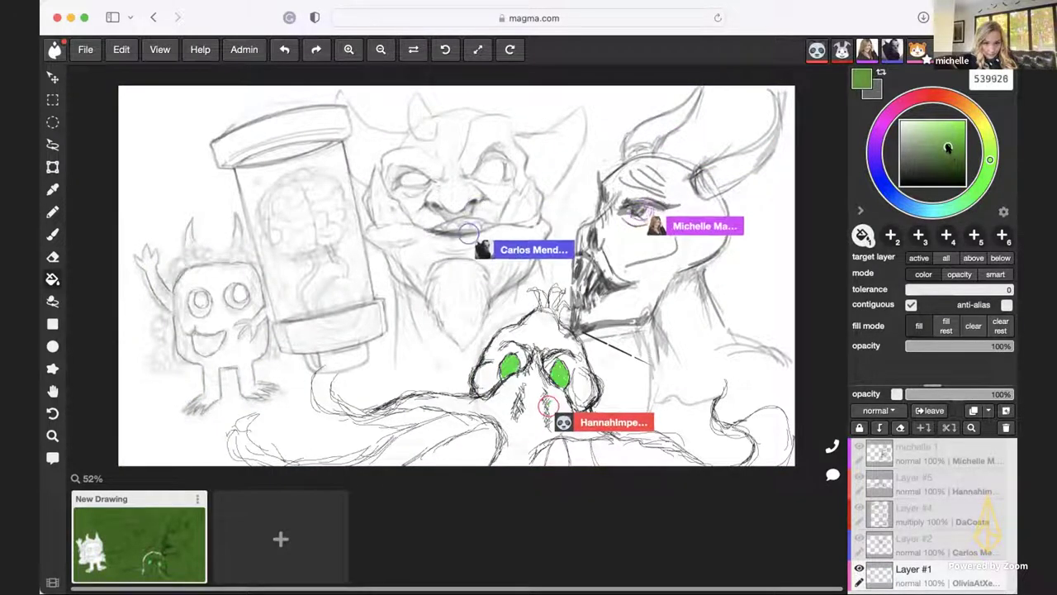
left_click(165, 177)
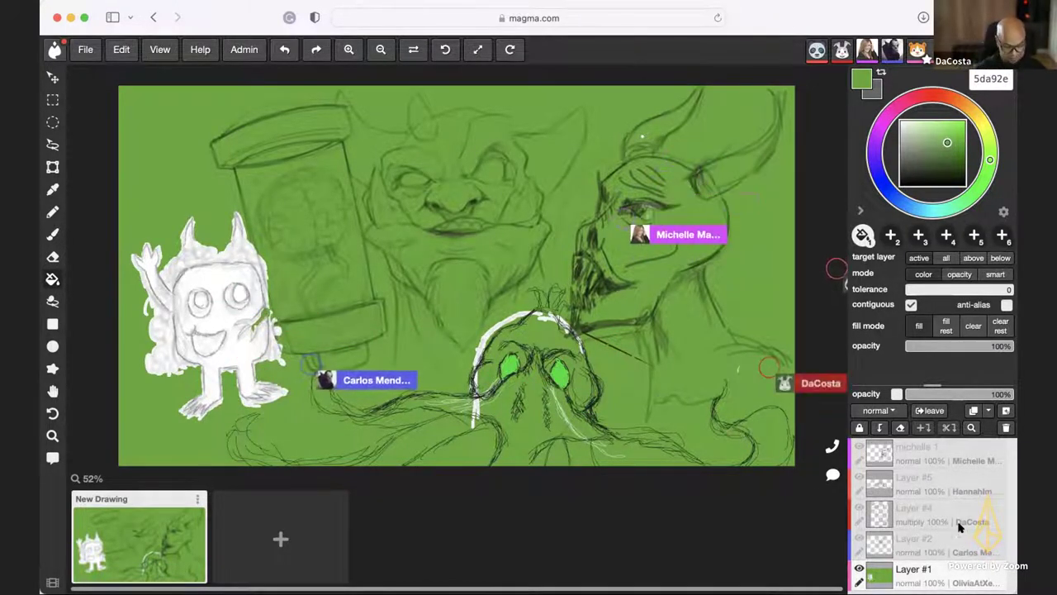
left_click(974, 411)
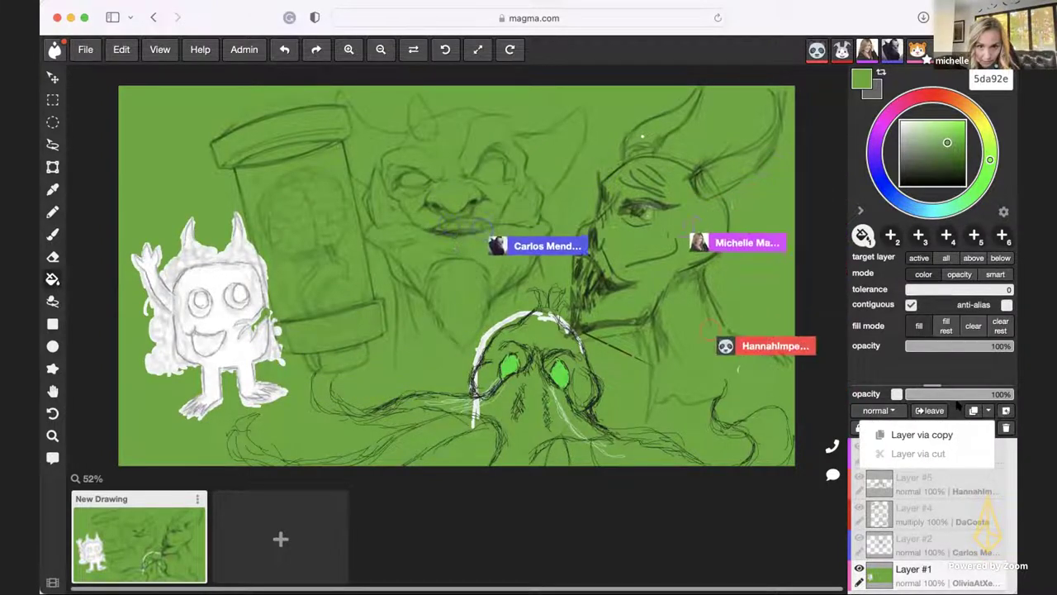
left_click(895, 410)
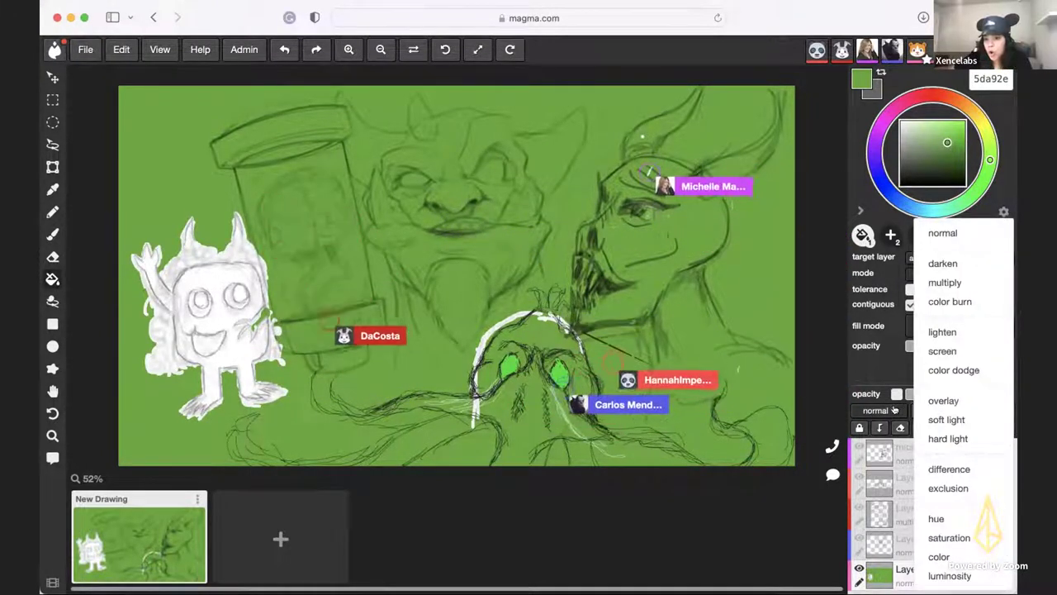
left_click(944, 283)
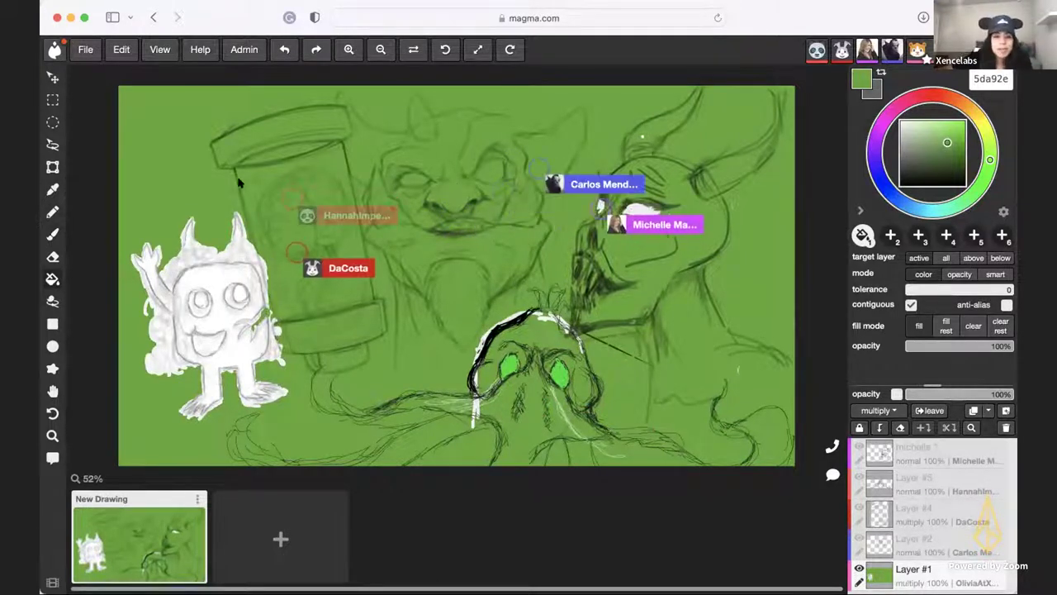
- Paint the small monster's curly hair dark brown (483413) and its raised arm purple (7300ff) with the ink brush
left_click(53, 233)
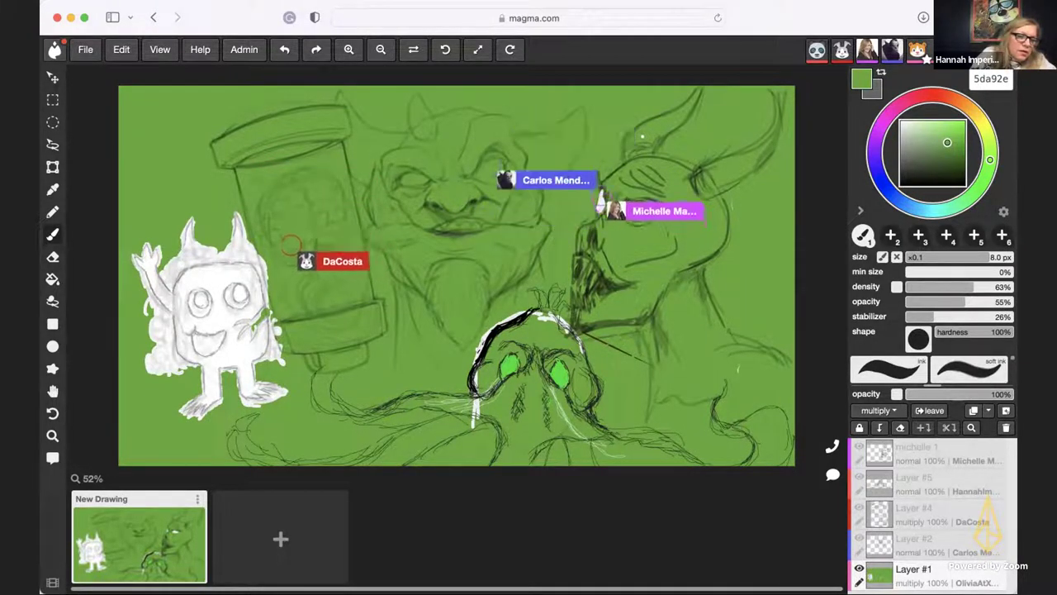
left_click(906, 368)
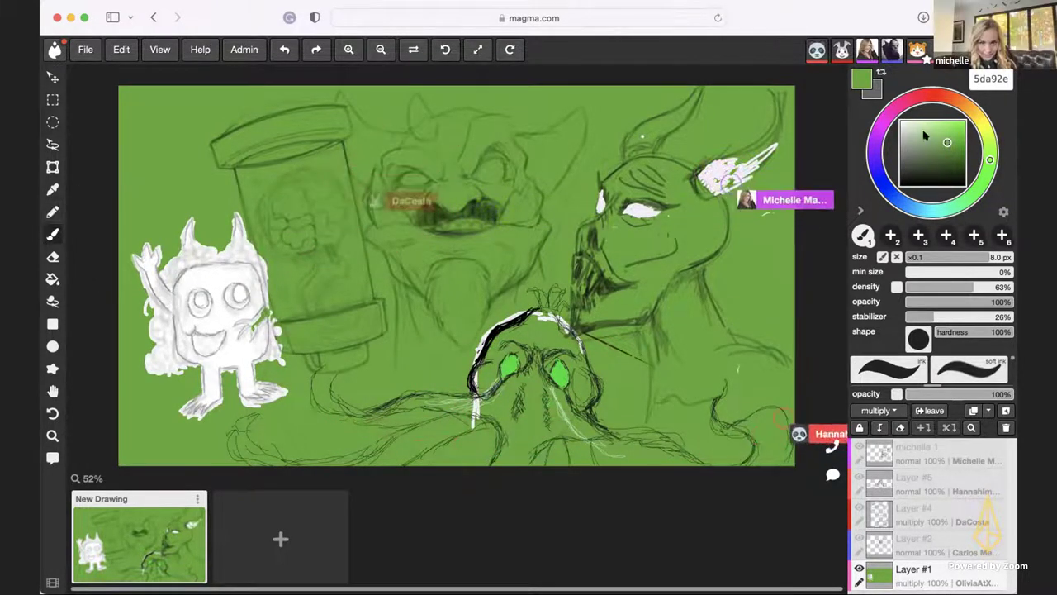
left_click_drag(971, 108, 979, 98)
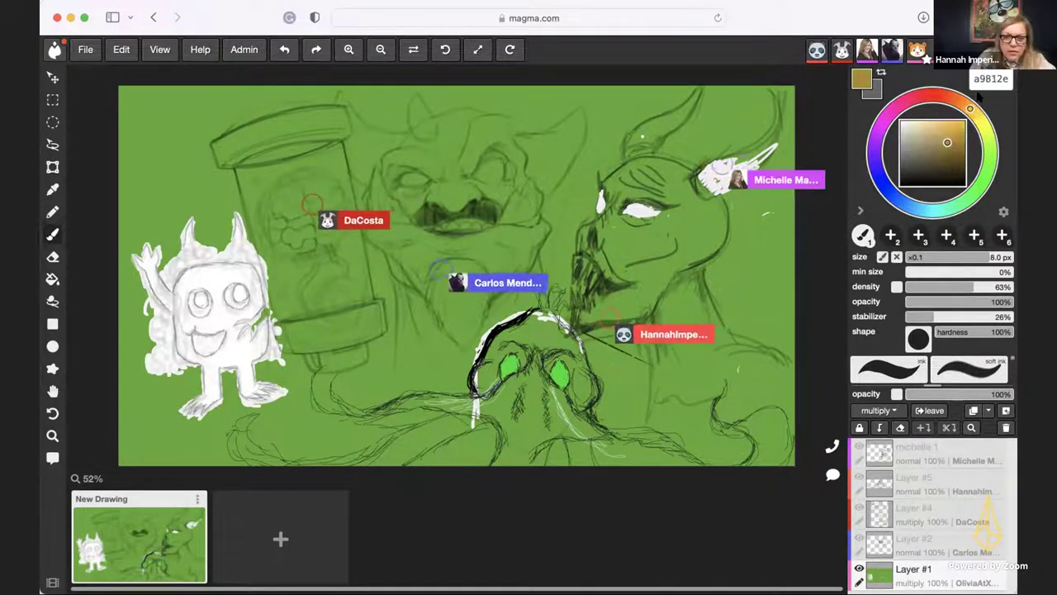
left_click(948, 167)
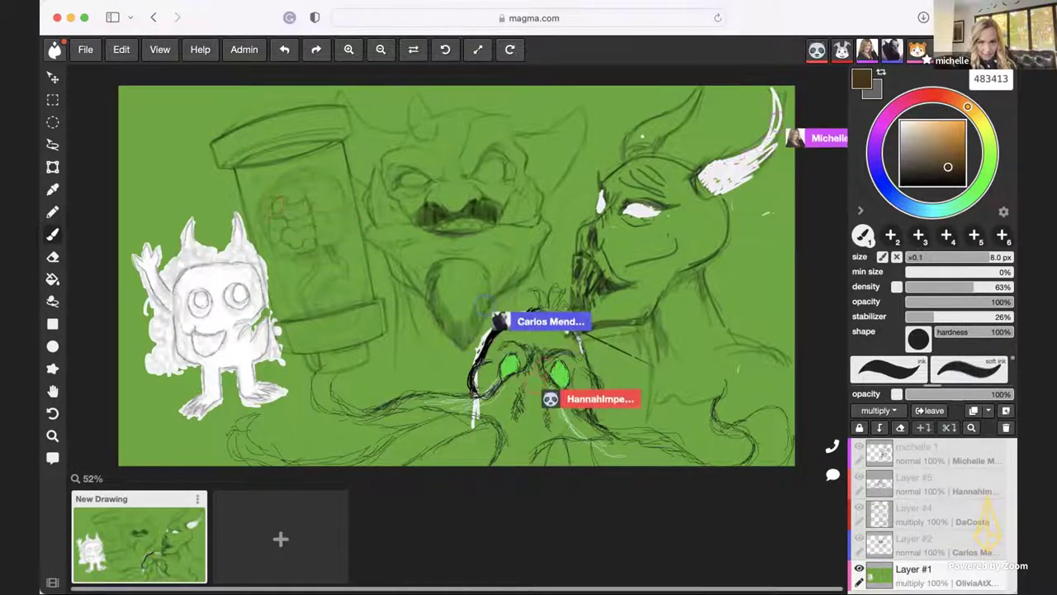
key("7")
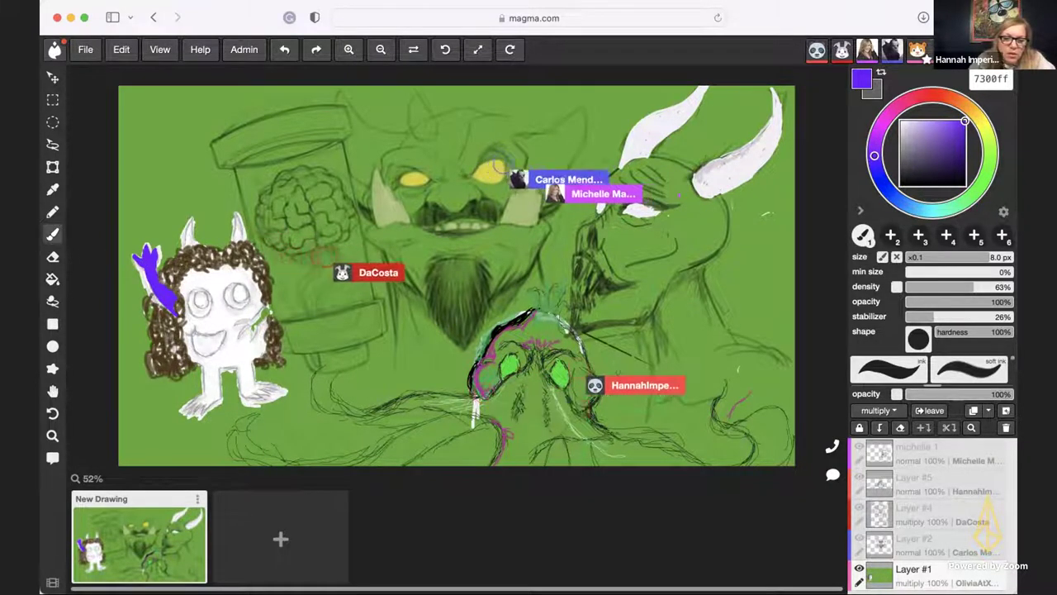
- Paint over the small monster's raised hand and the white edges around its arm with the background green 5da92e
key("e")
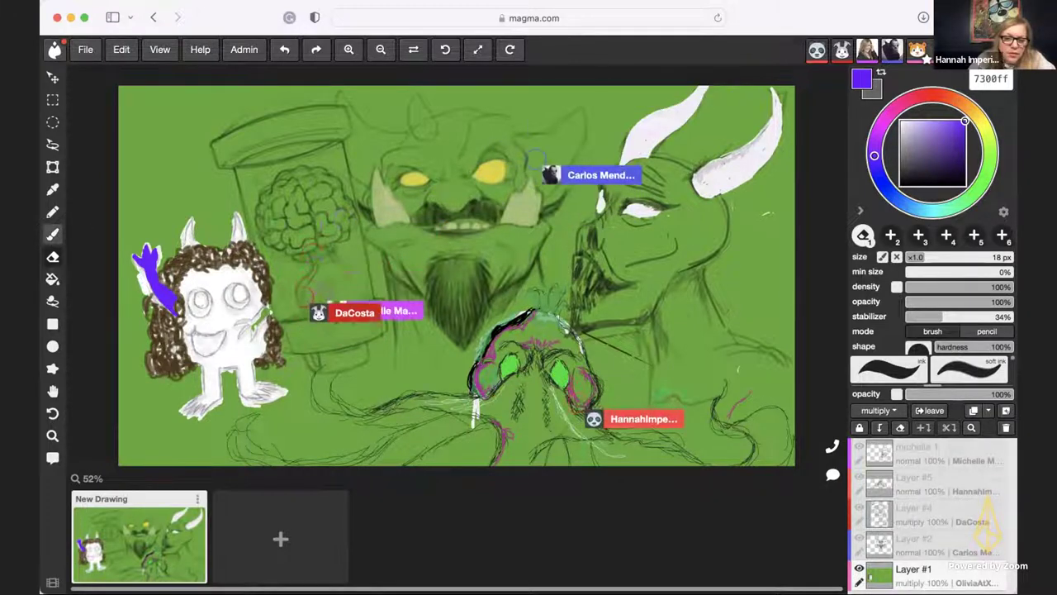
key("b")
key("i")
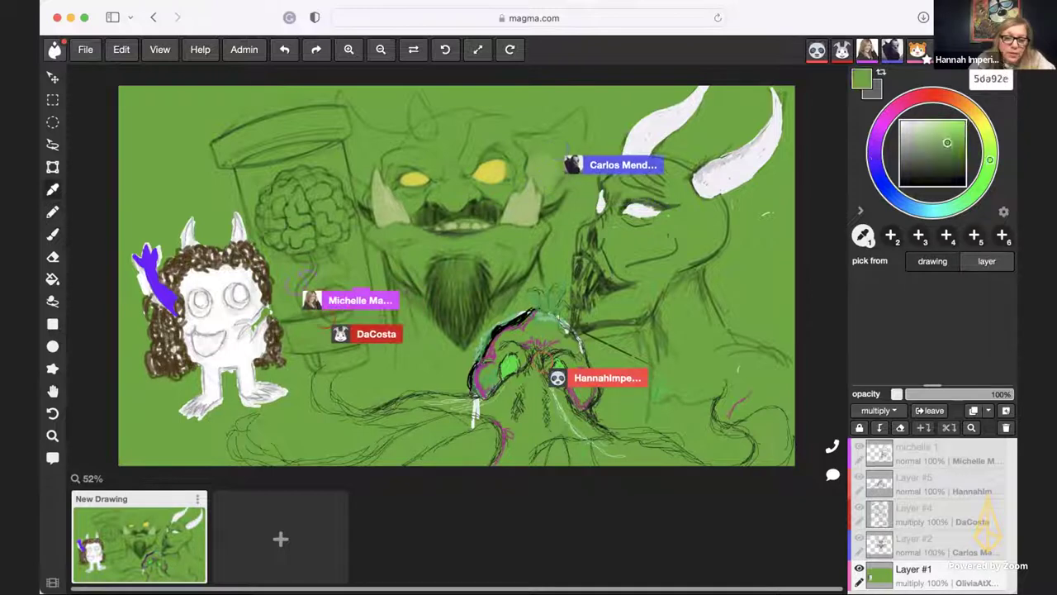
key("b")
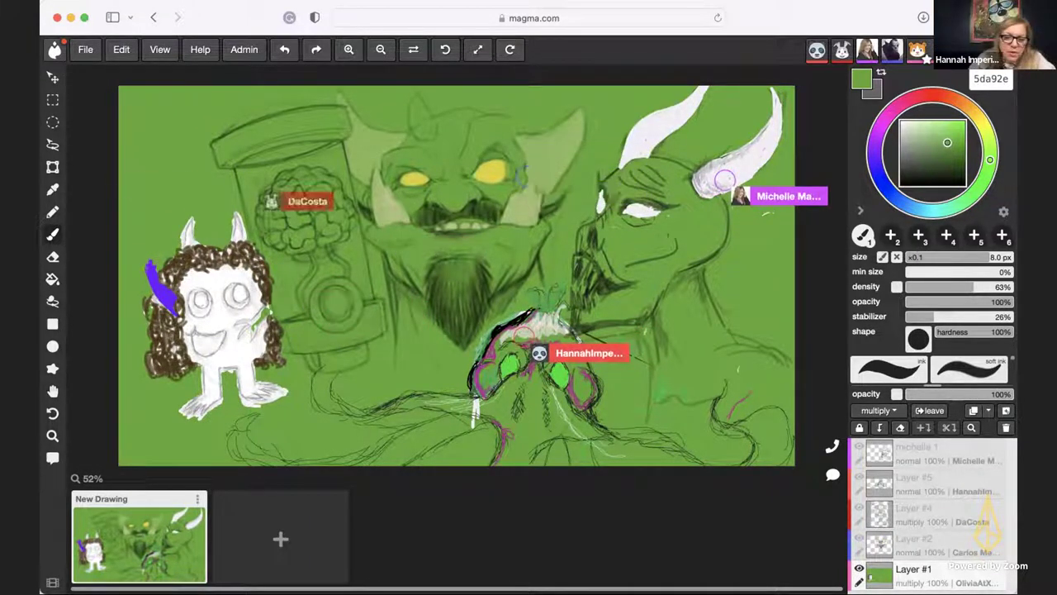
- Sample the arm's purple and paint the small monster's raised hand, face, other arm and legs with the brush
key("i")
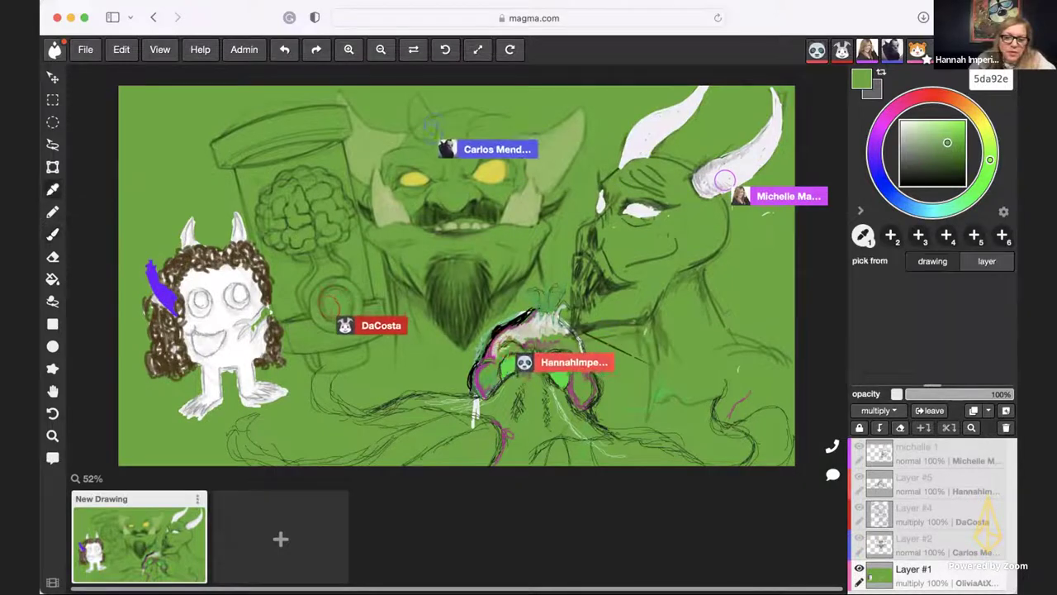
left_click(159, 284)
key("b")
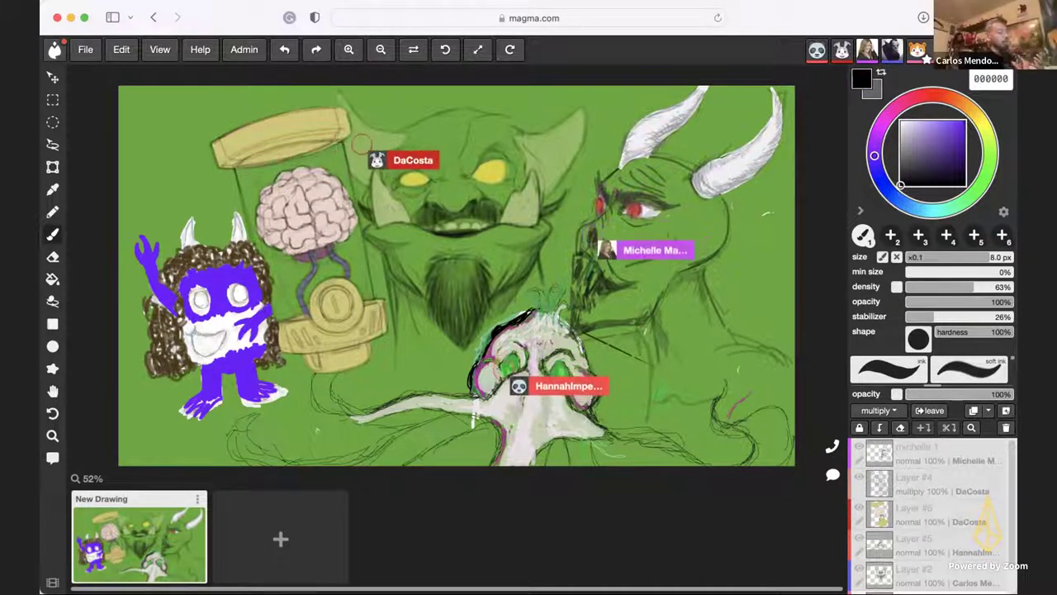
- Set the brush to 2.5 px and 63% opacity with the darker purple 5c18b4
left_click(948, 257)
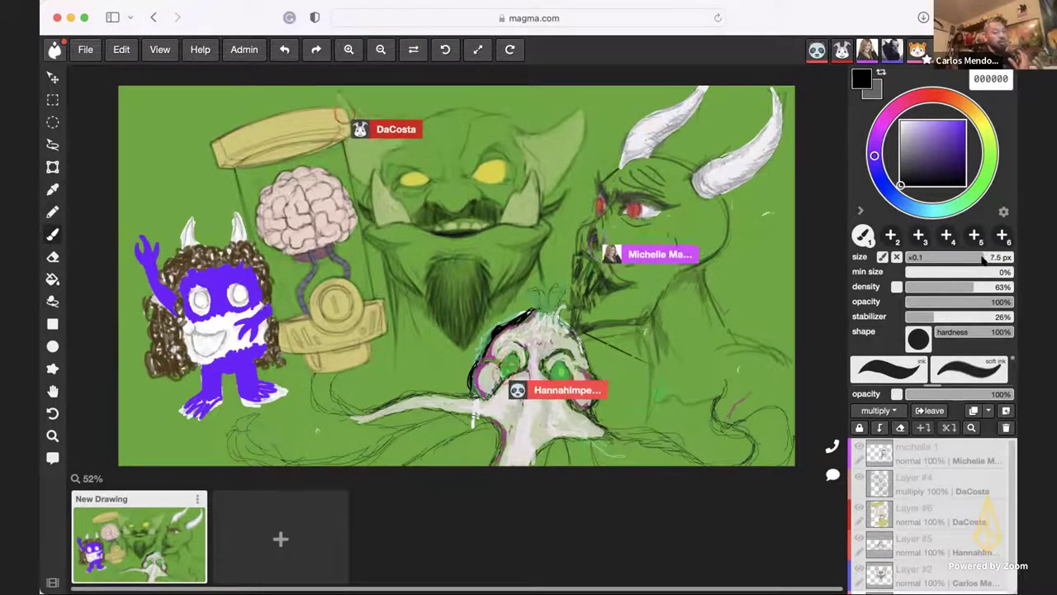
left_click(940, 257)
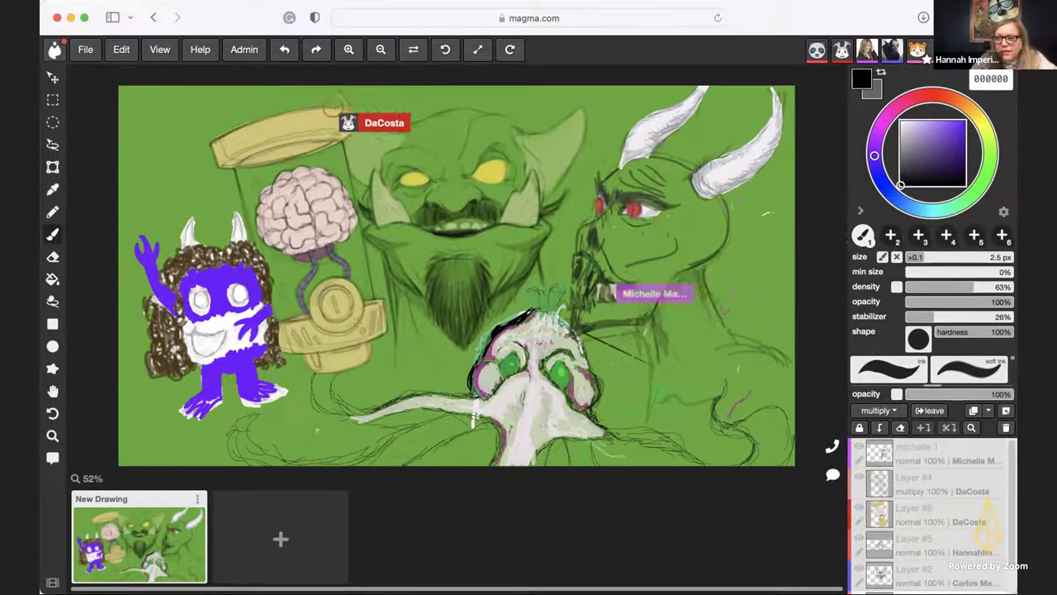
left_click(965, 168)
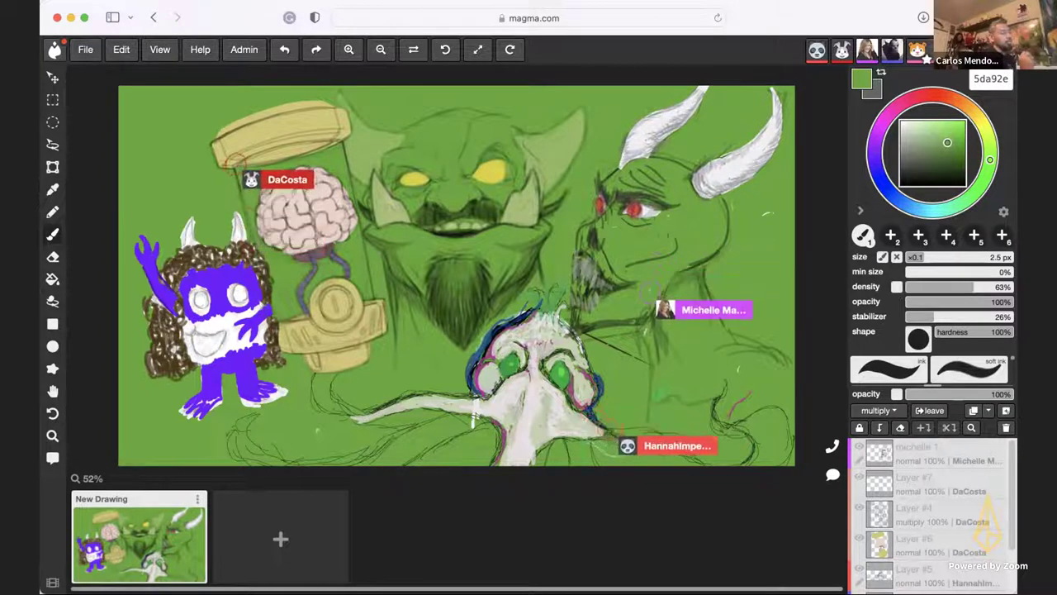
key("i")
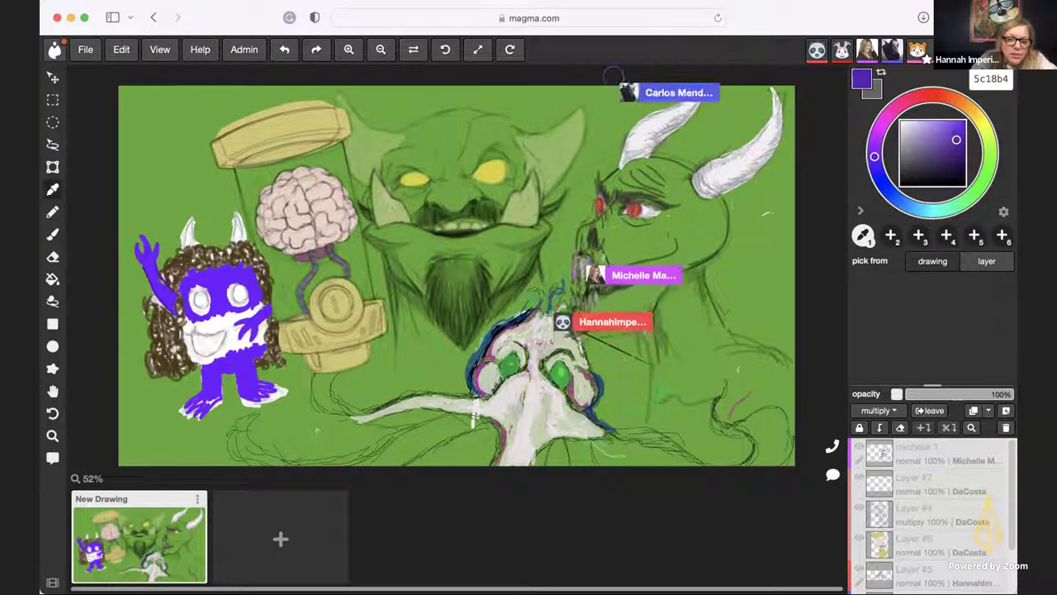
key("b")
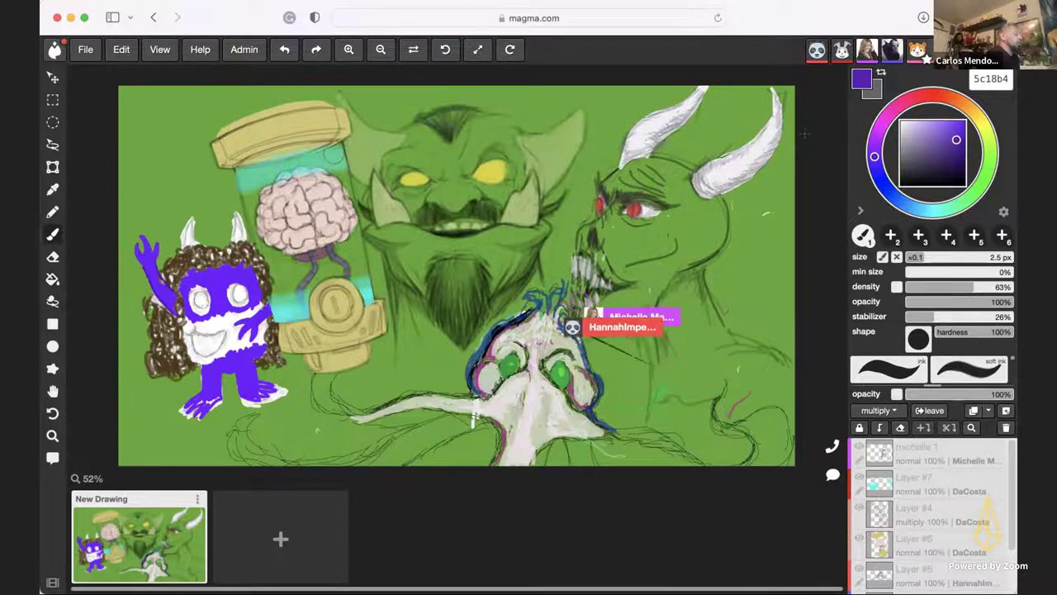
left_click(973, 301)
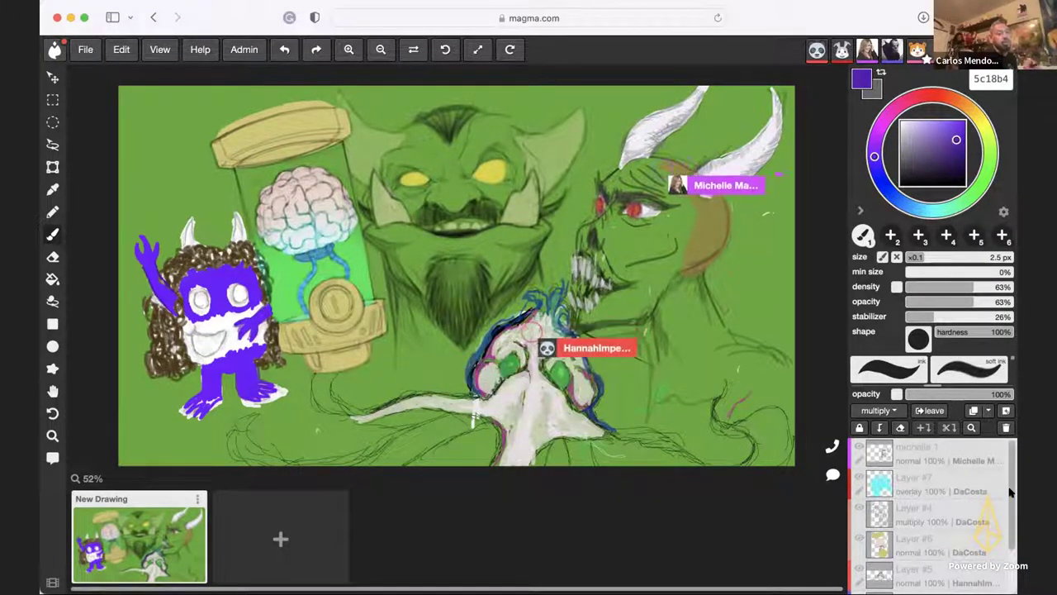
- Add a new layer above Layer #1 and set the brush to lighter purple 9149ef, 32% opacity and 4 px
scroll(1010, 492, "down", 3)
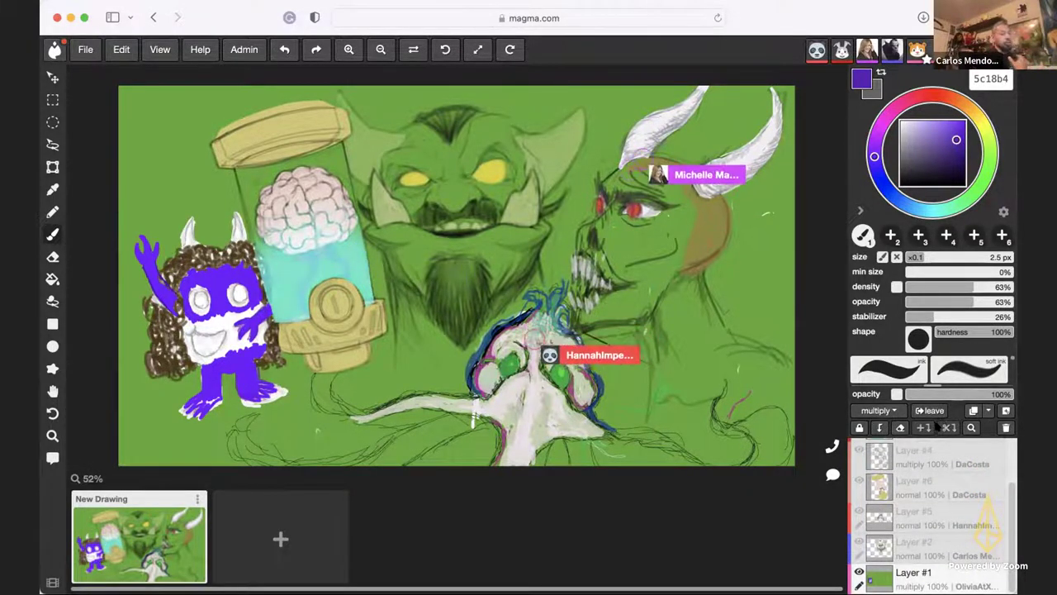
left_click(988, 413)
left_click(988, 412)
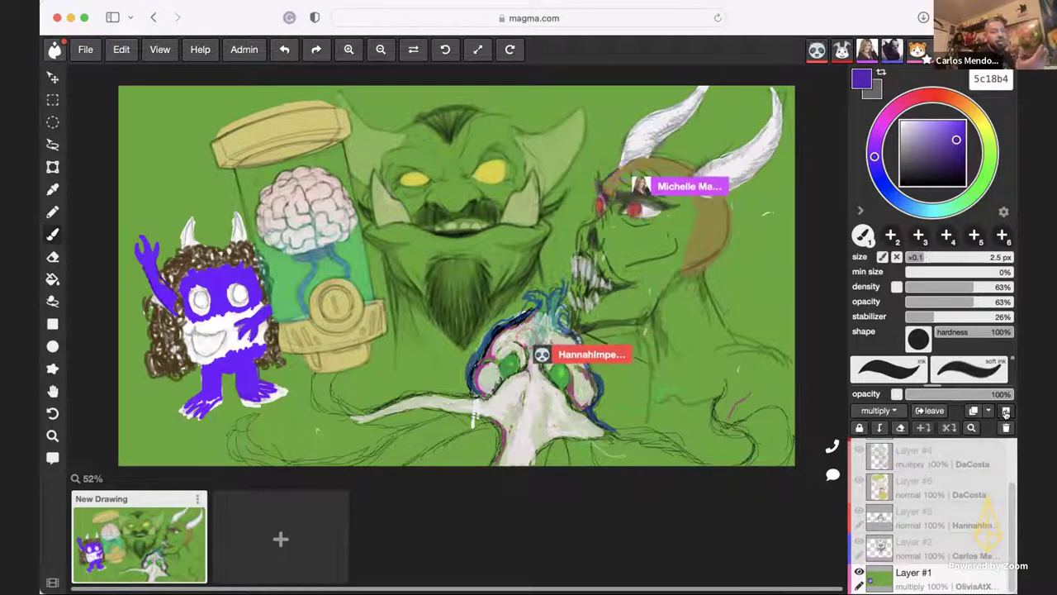
left_click(1006, 412)
scroll(1011, 522, "down", 2)
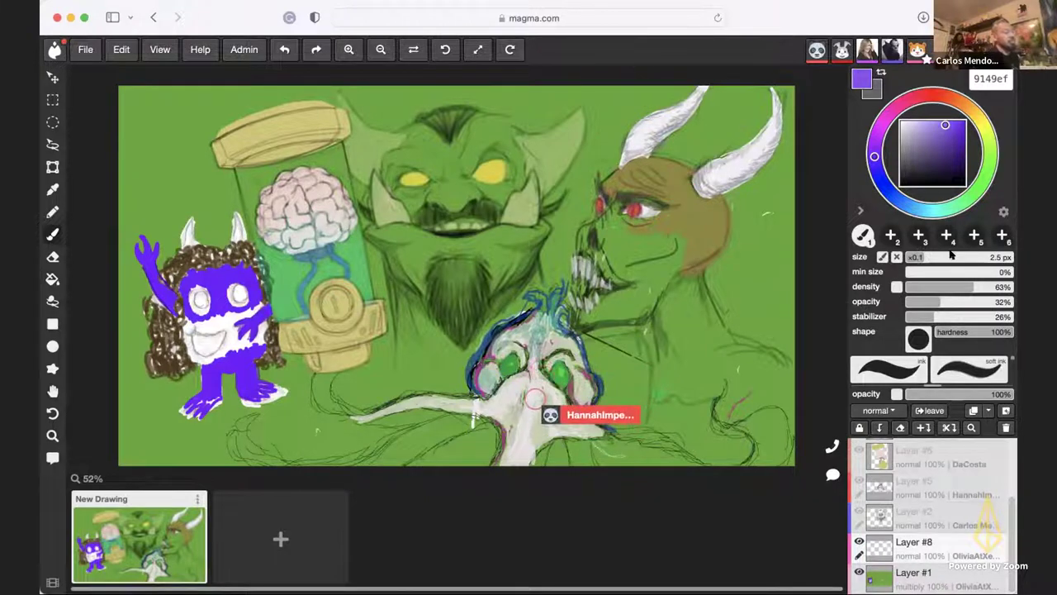
left_click_drag(929, 258, 933, 261)
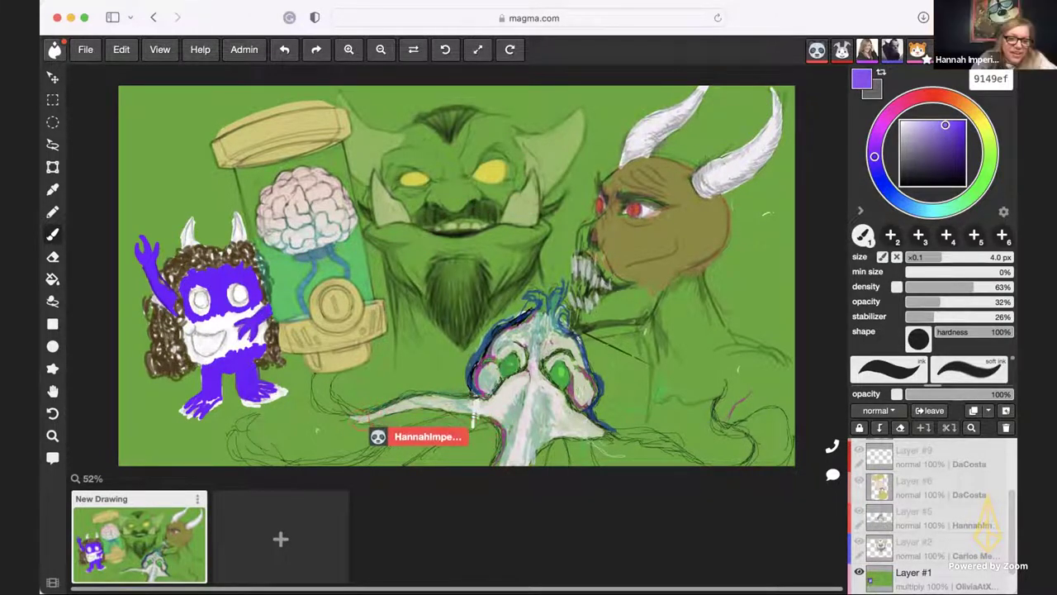
- Paint the small monster's body solid purple 7300ff on Layer #8 with an 8.6 px brush at 100% opacity
key("i")
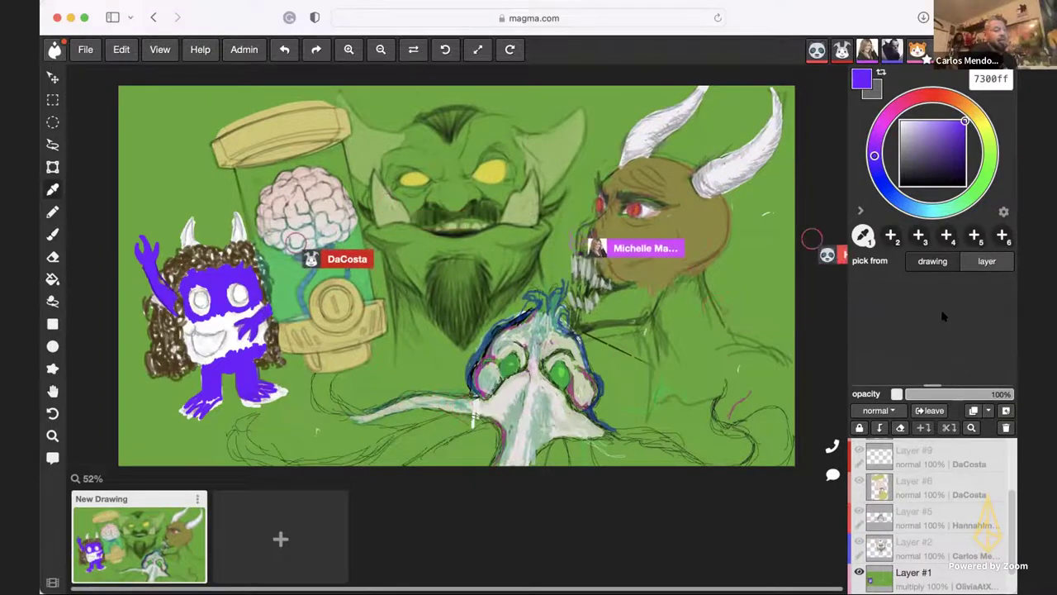
left_click(53, 235)
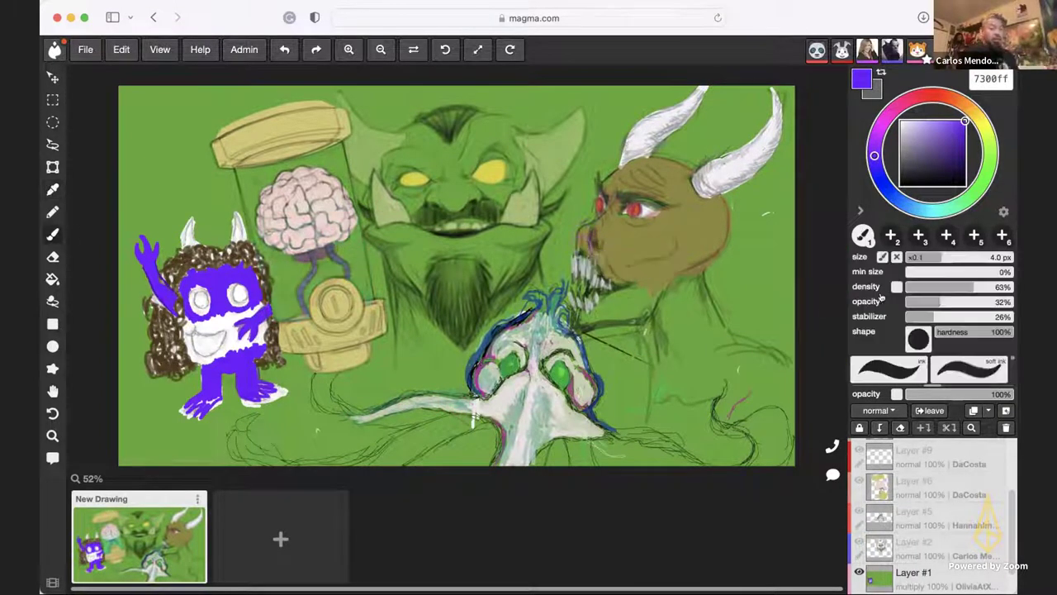
key("0")
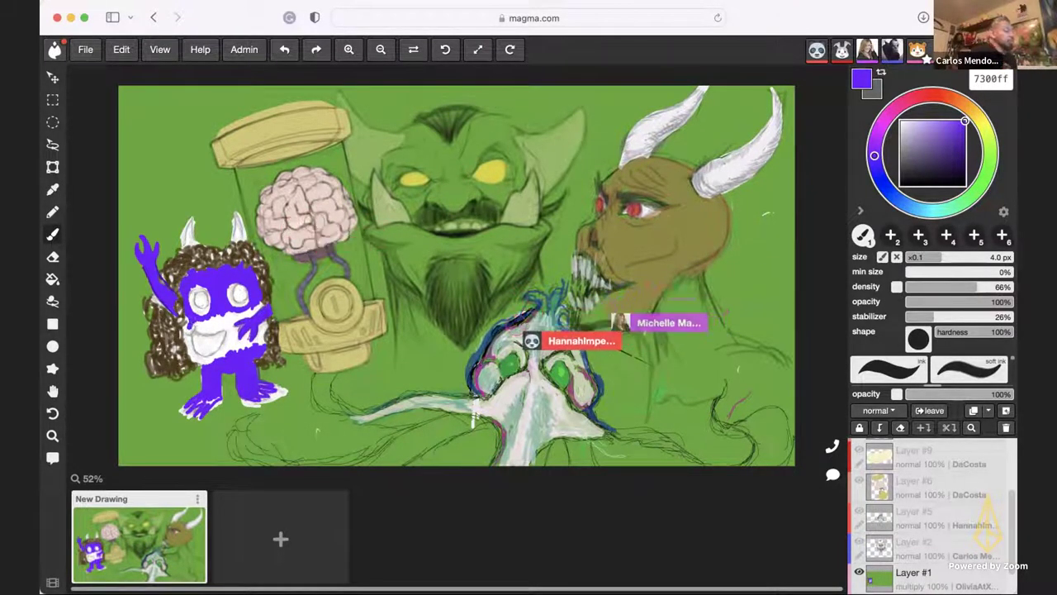
left_click(992, 258)
left_click_drag(992, 263, 999, 258)
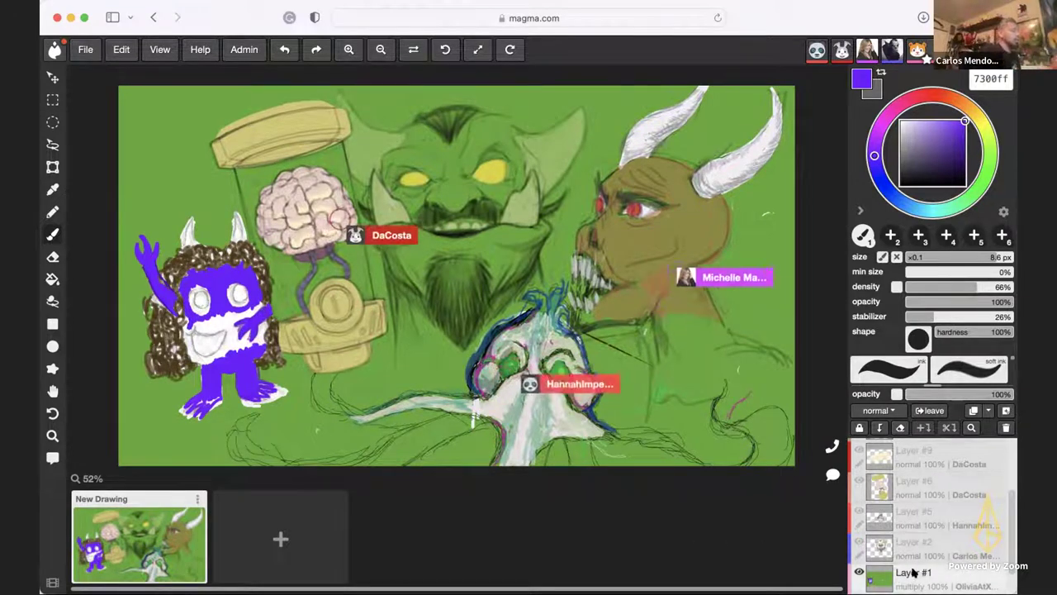
scroll(1005, 555, "down", 1)
scroll(995, 563, "down", 1)
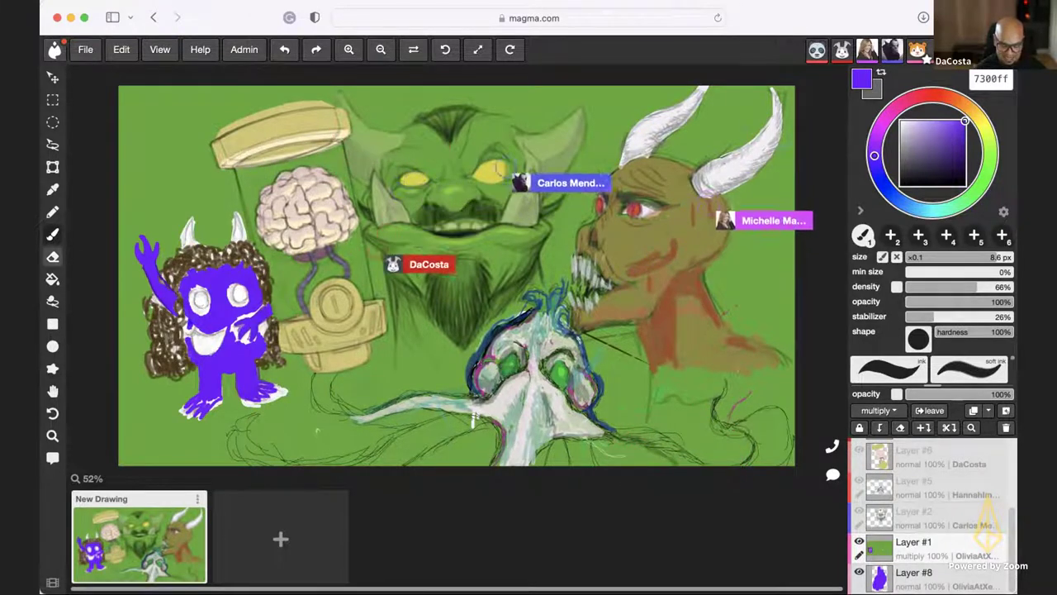
- Paint the small monster's eyes black with white highlights on Layer #1, and set the brush colour to dark purple 5200b7
key("i")
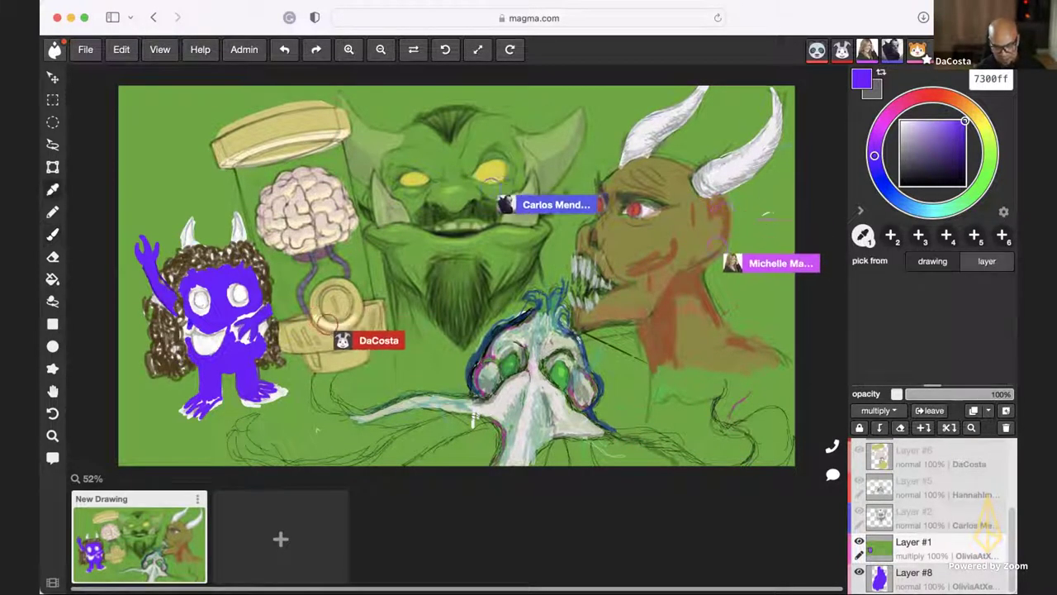
key("b")
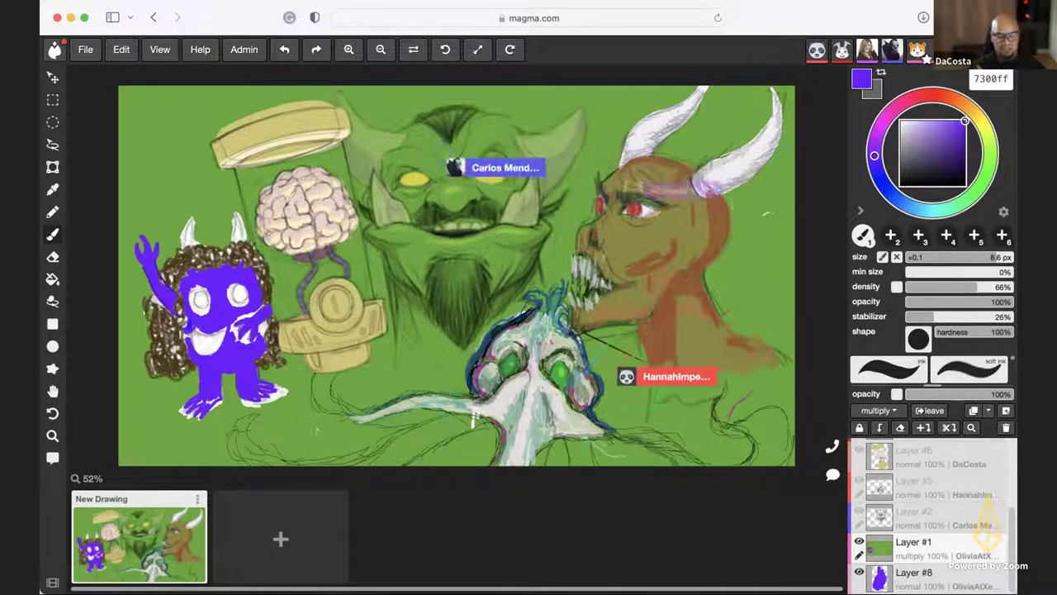
left_click(901, 185)
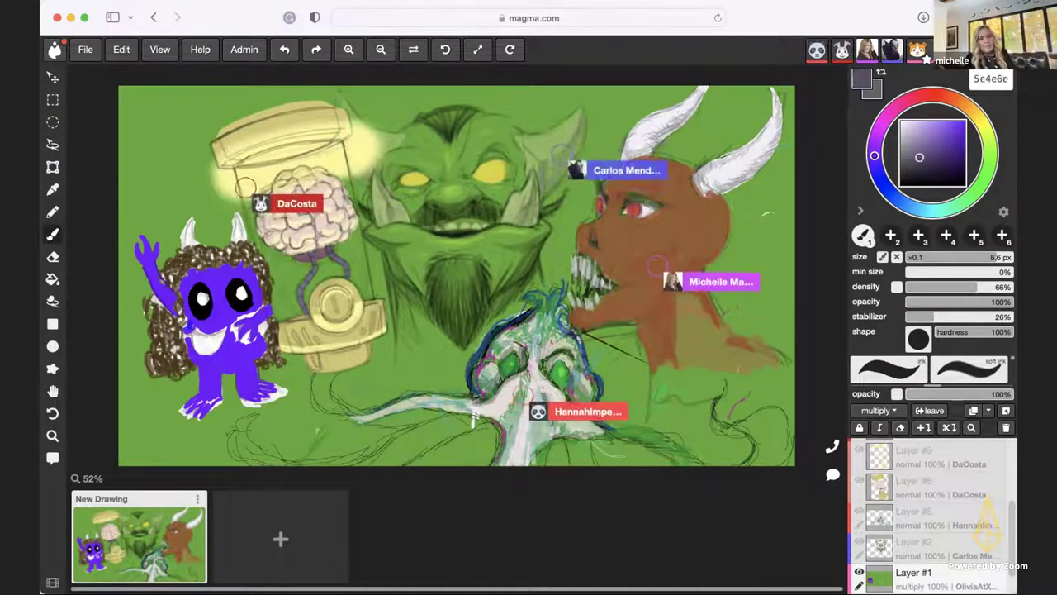
left_click(900, 162)
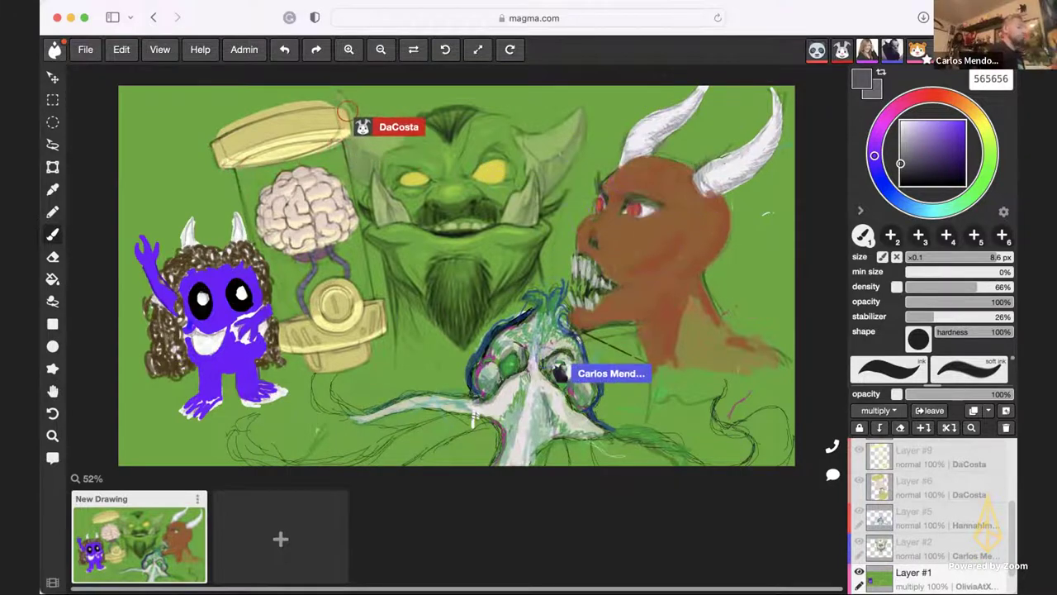
left_click(953, 158)
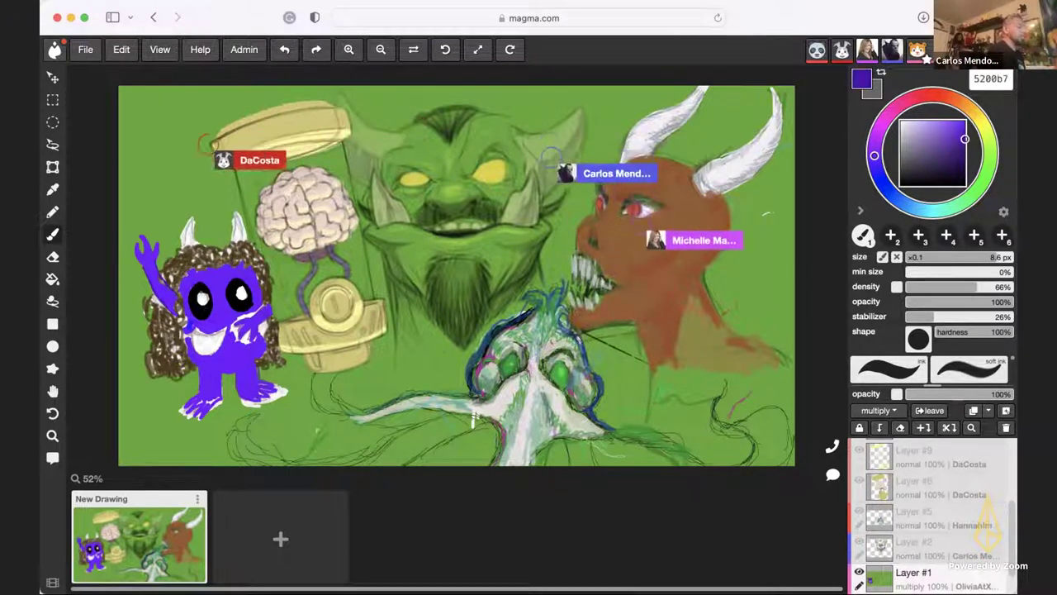
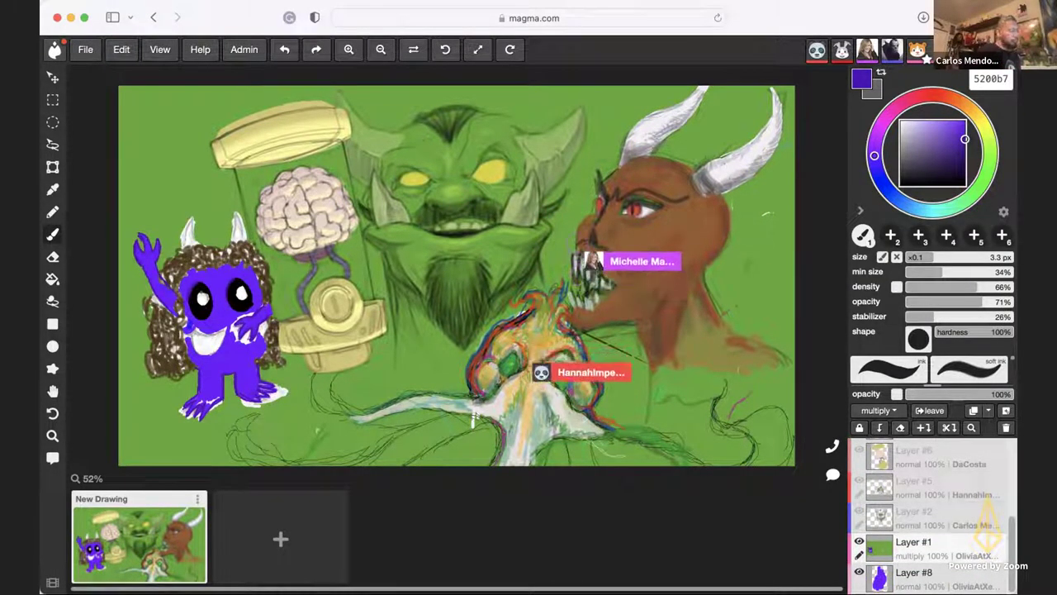
- Move Layer #8 above Layer #1 and sample the body's purple 7300ff for the brush
left_click(913, 573)
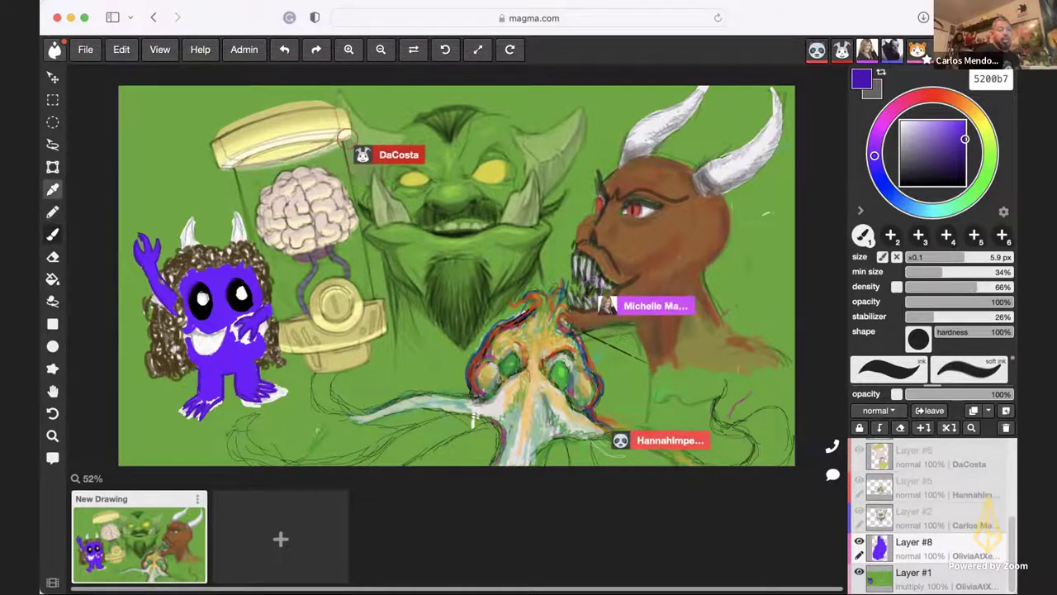
key("i")
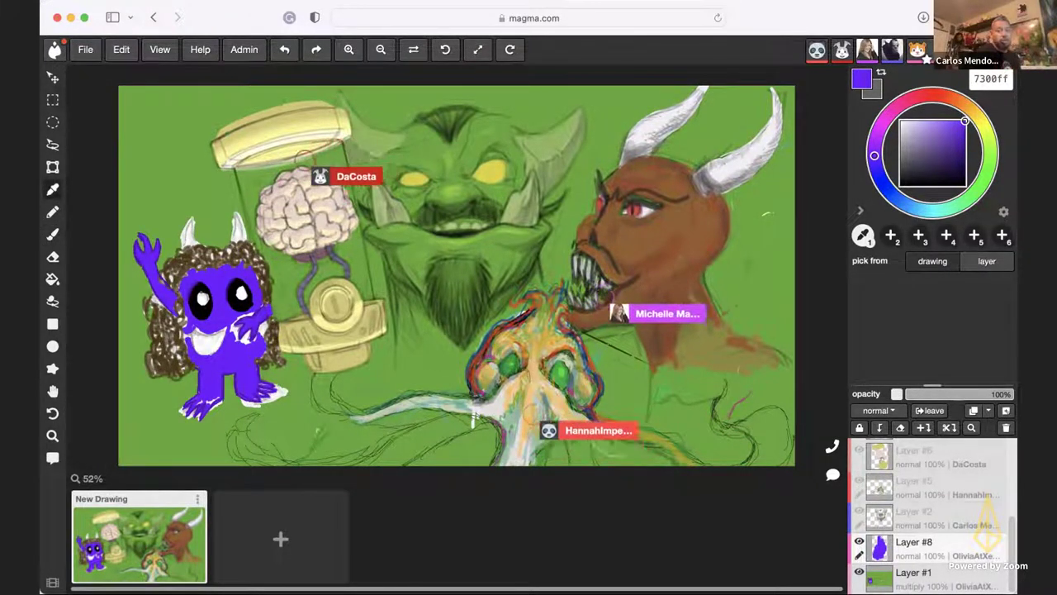
key("b")
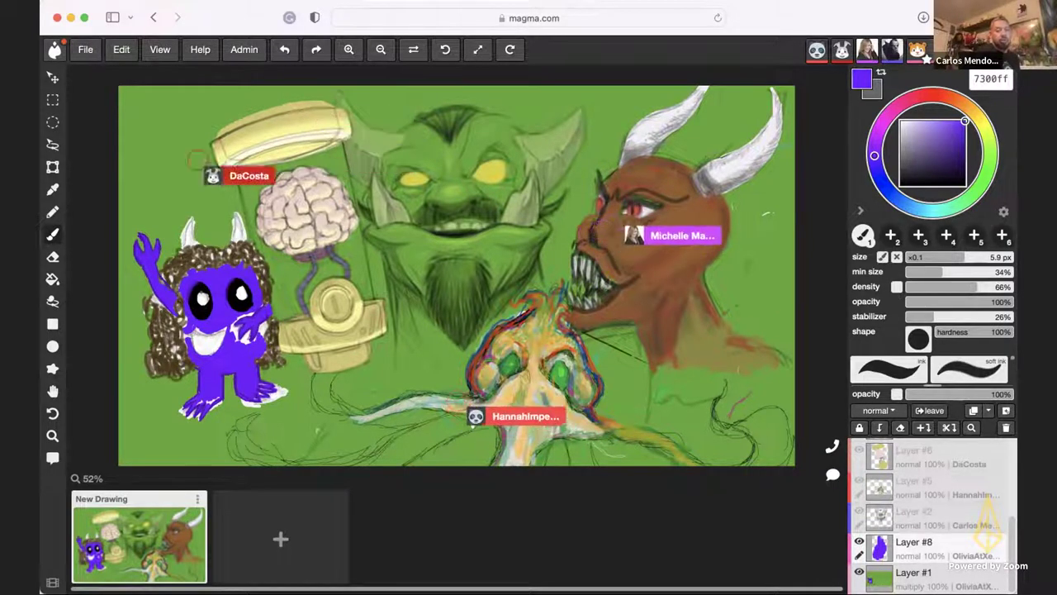
- Try the overlay blend mode on Layer #8 and set it back to normal
left_click(879, 411)
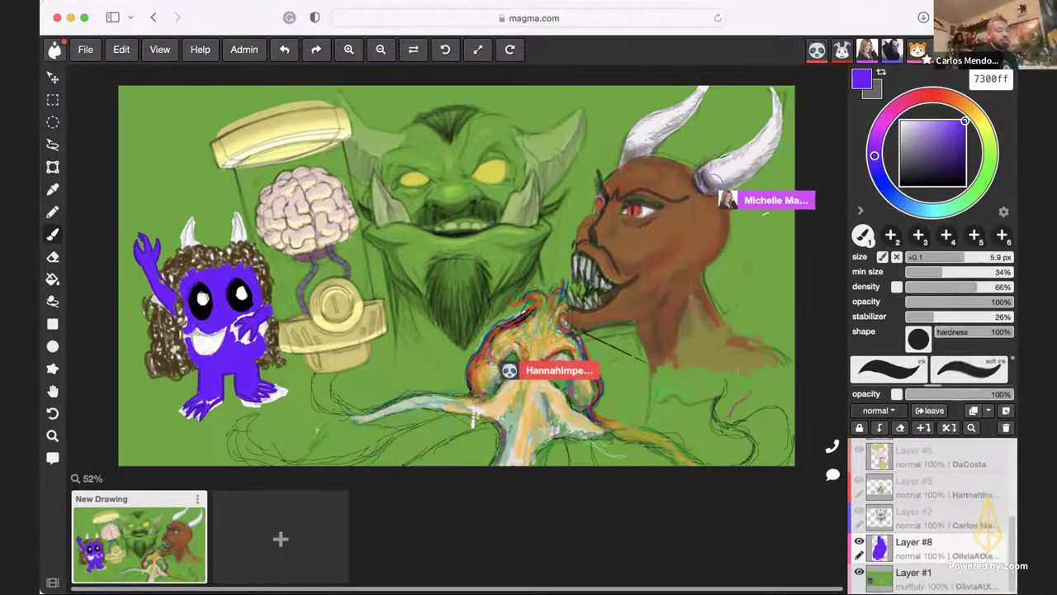
left_click(943, 400)
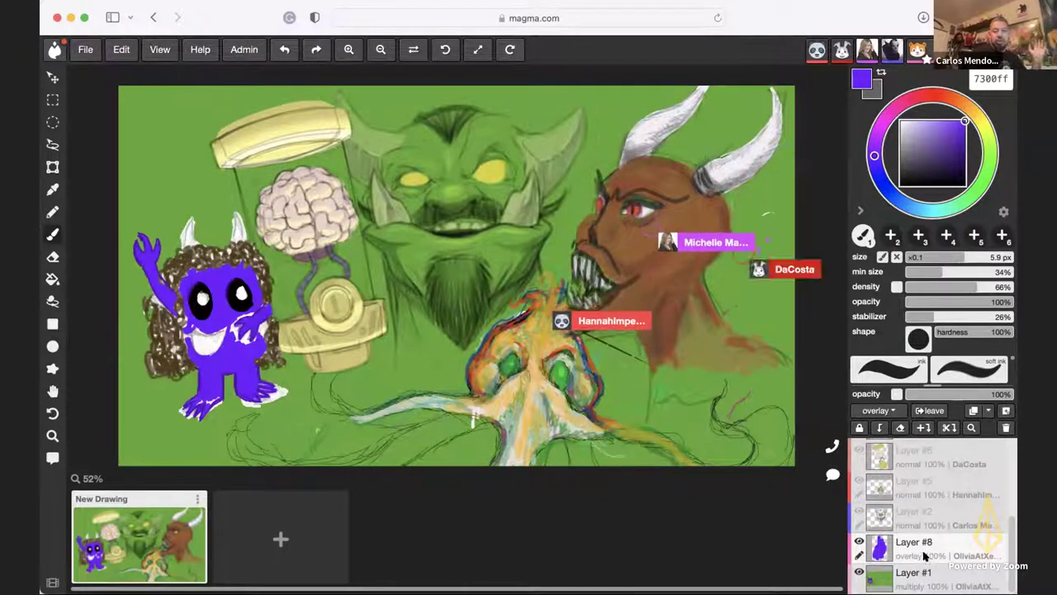
left_click_drag(925, 564, 926, 574)
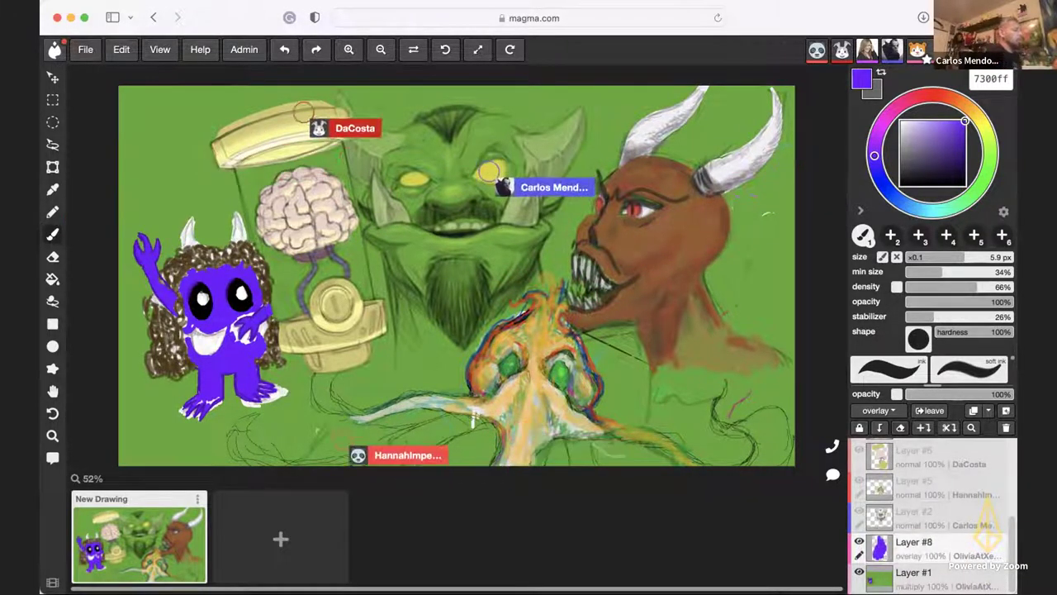
left_click(879, 410)
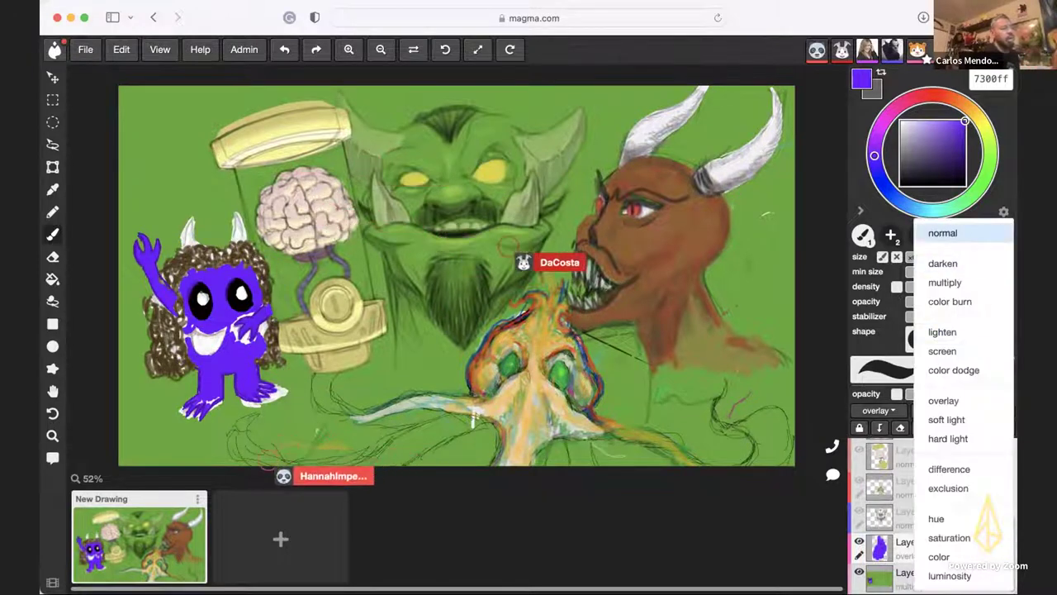
left_click(878, 231)
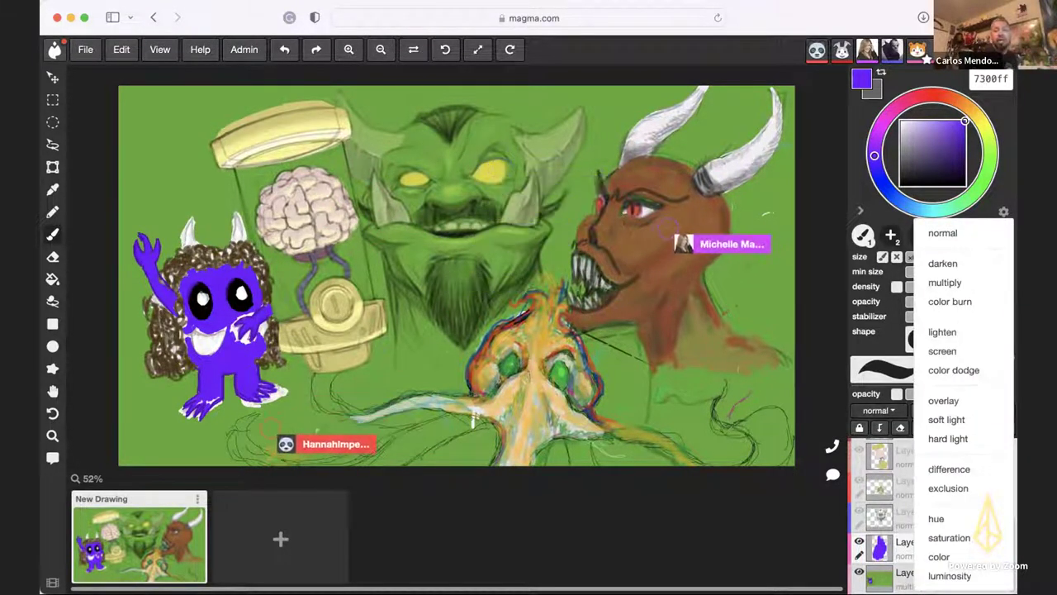
key("Escape")
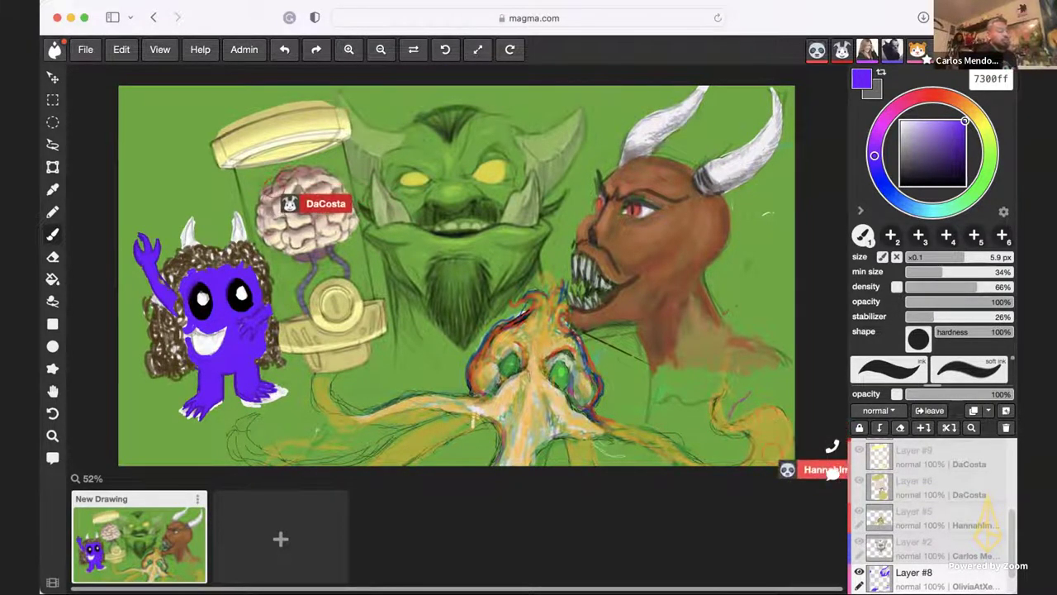
- Paint the small monster's horns black and its eyes yellow, and ink its toothed mouth with a 4.1 px brush at 79% opacity
left_click(901, 185)
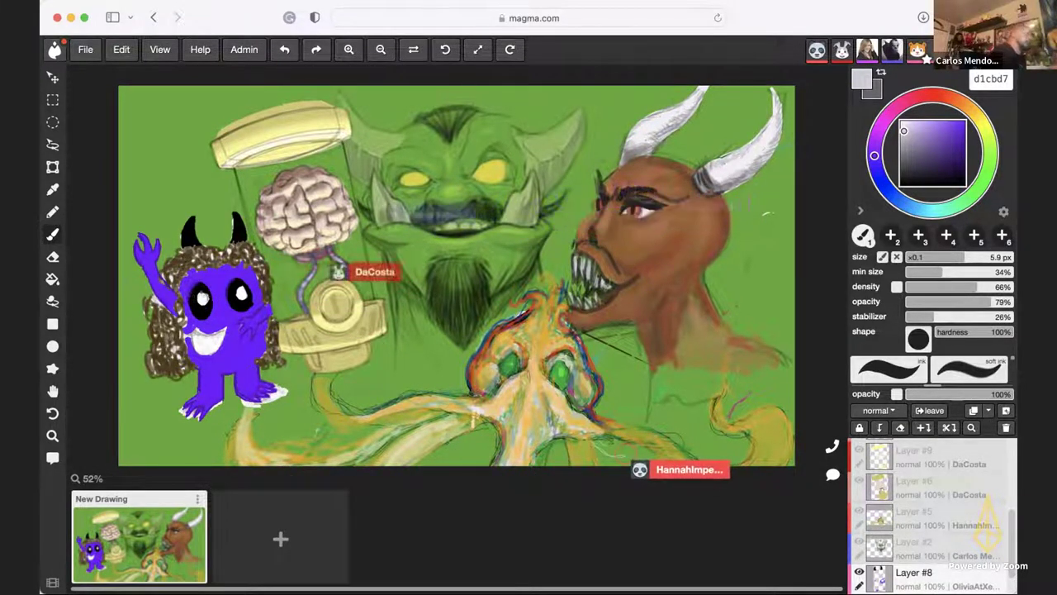
key("[")
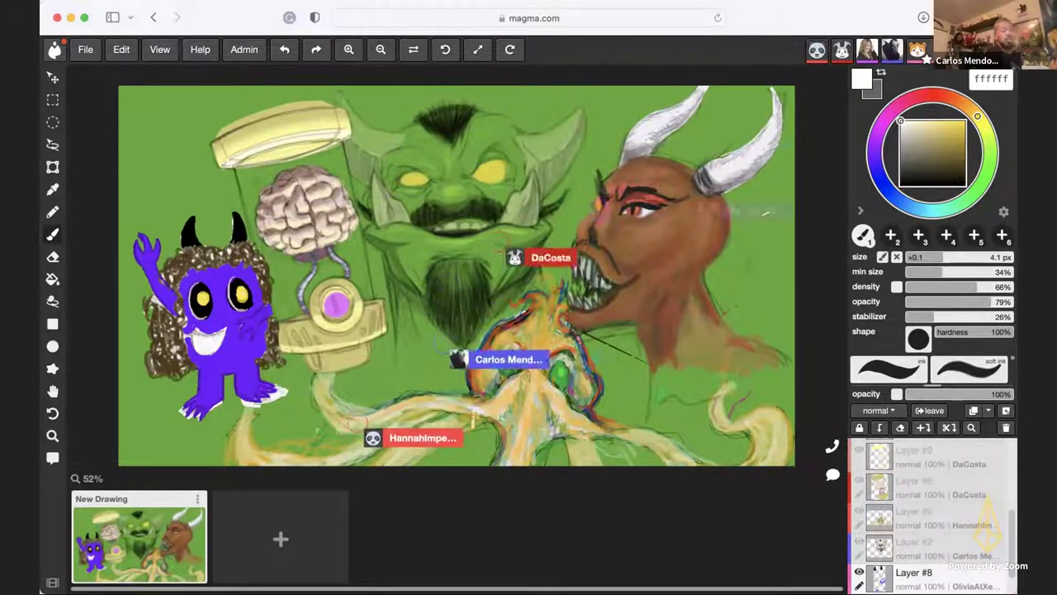
key("x")
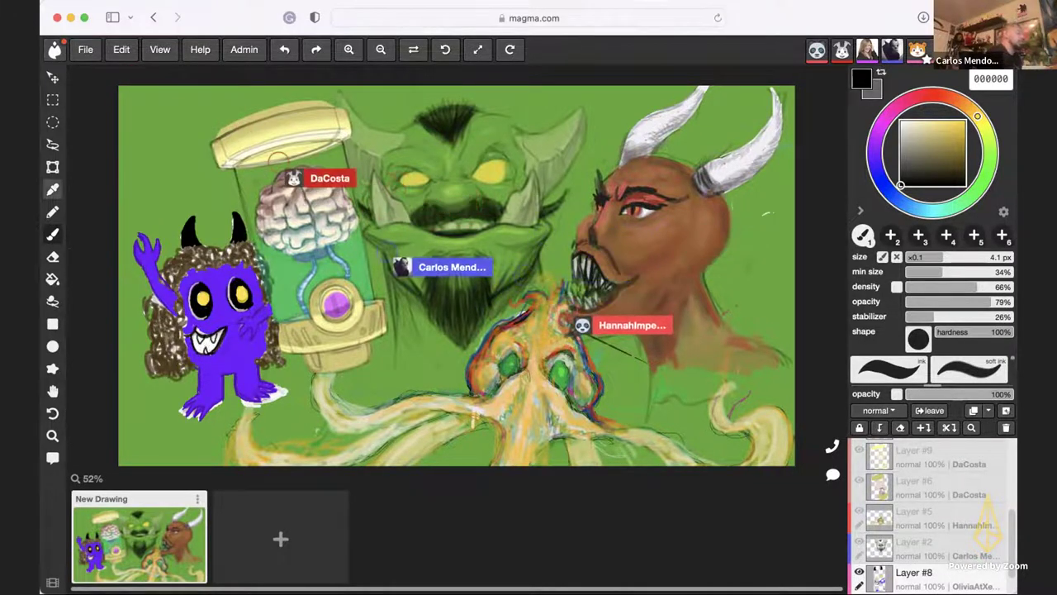
- Sample the small monster's purple 7300ff and set the brush to dark purple 401376
key("i")
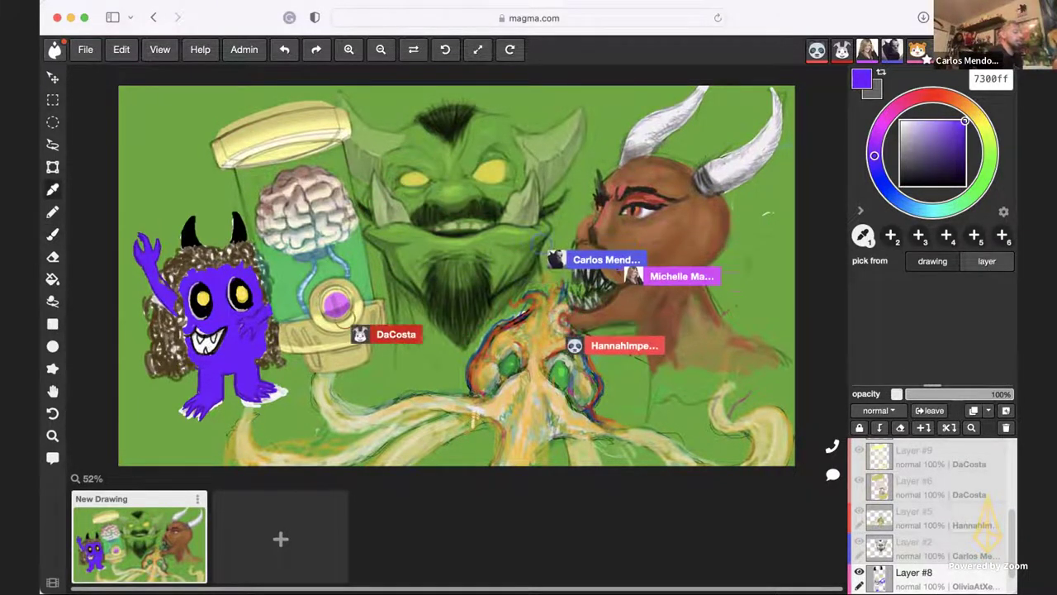
key("b")
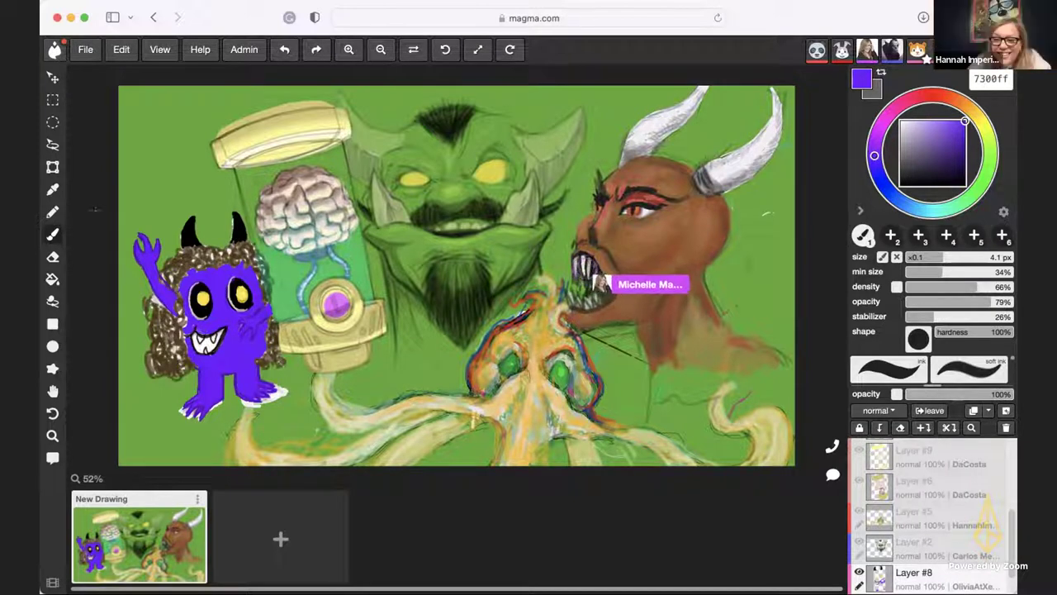
key("i")
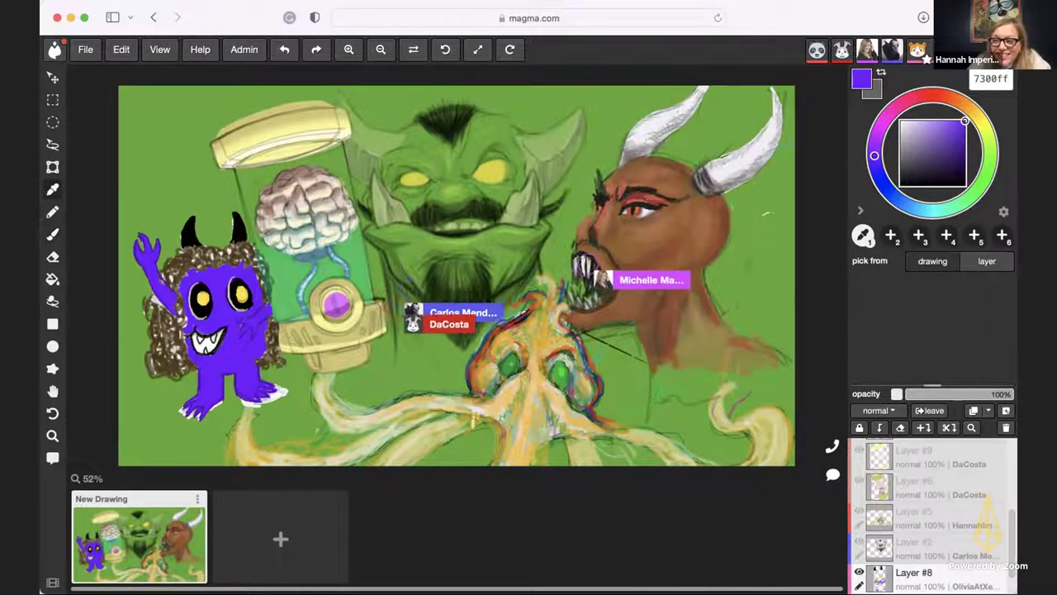
key("b")
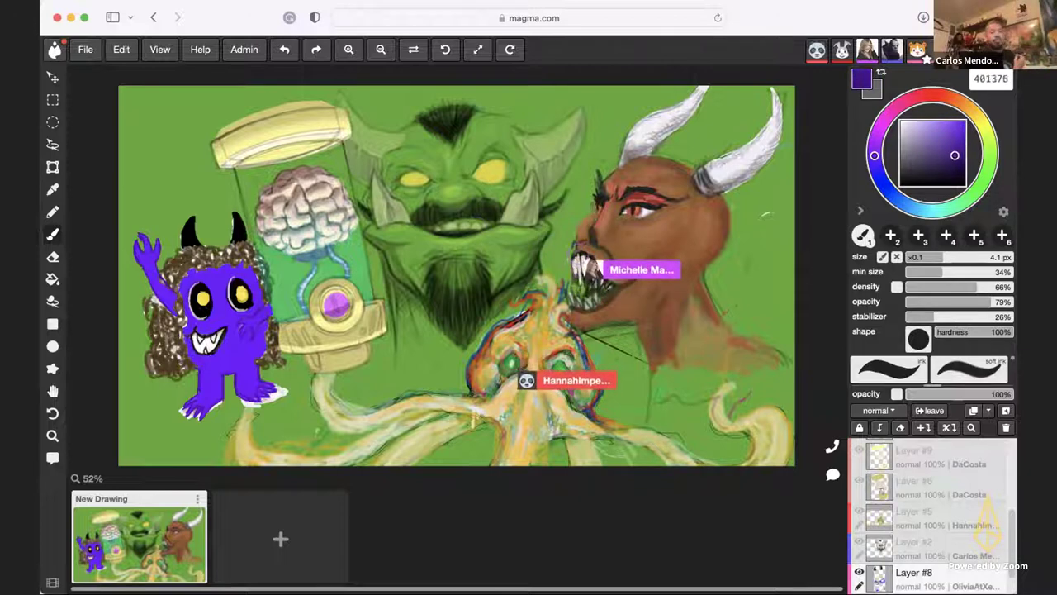
- Shade the small monster's curly hair brown 564000 at 70% opacity, and switch the brush colour to pale pink ffecfd
left_click(913, 151)
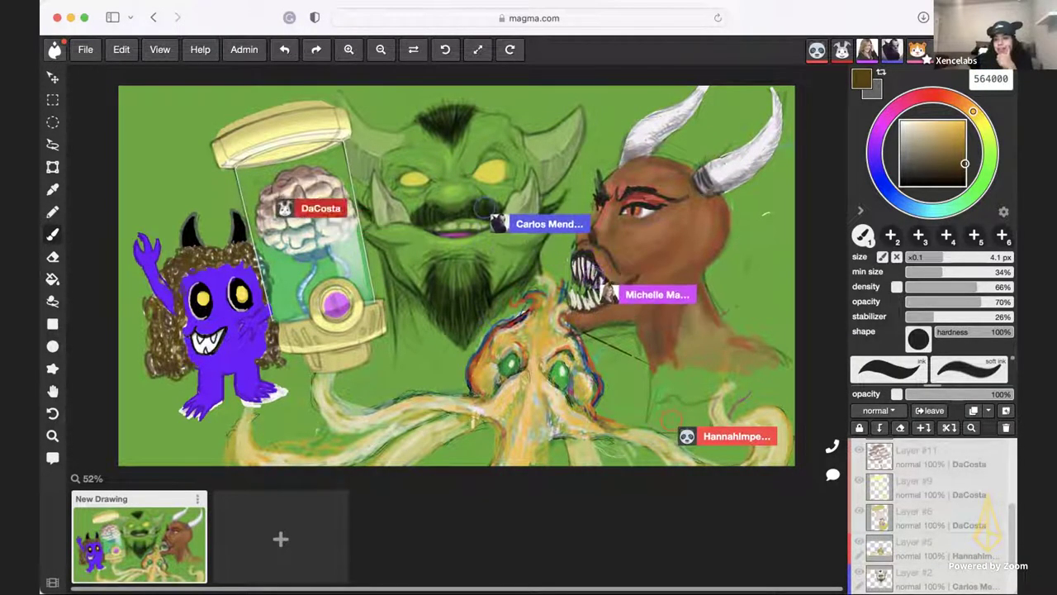
left_click(885, 119)
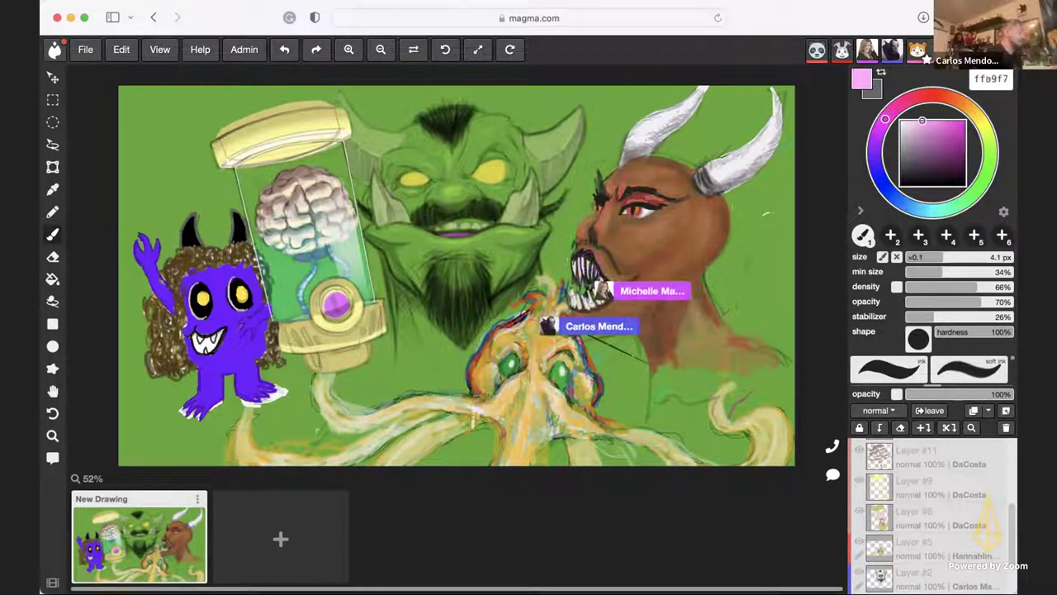
left_click(905, 120)
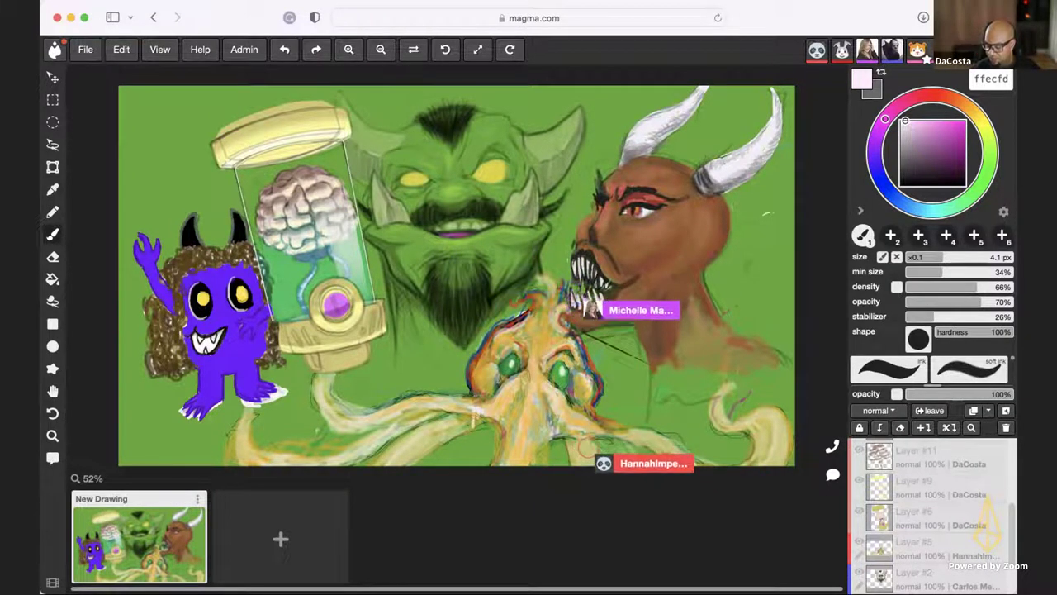
scroll(933, 516, "down", 3)
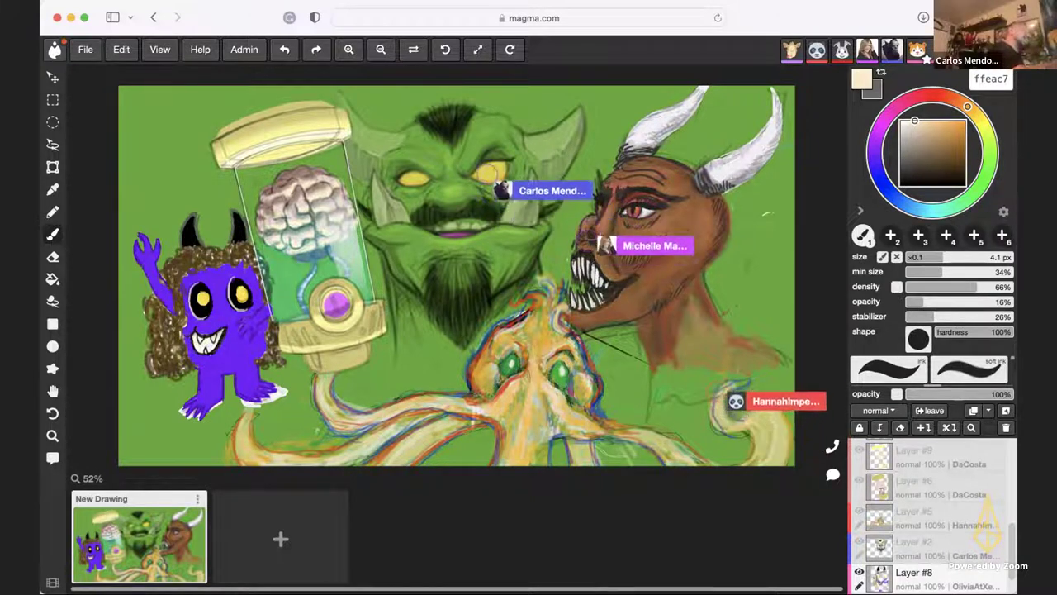
- Change the brush colour to bright yellow fff103
left_click_drag(904, 127, 871, 126)
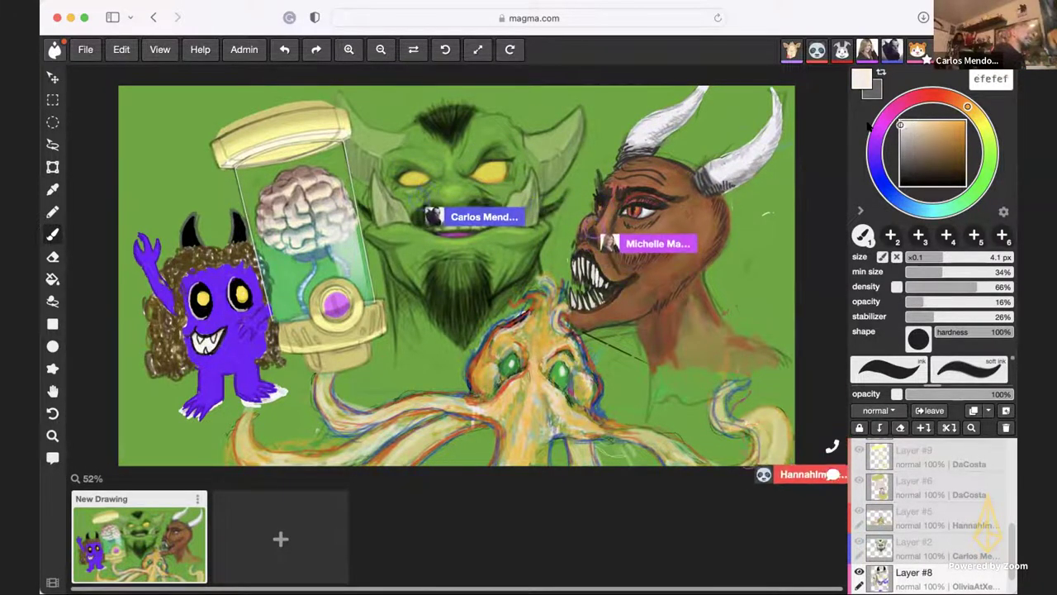
left_click(885, 119)
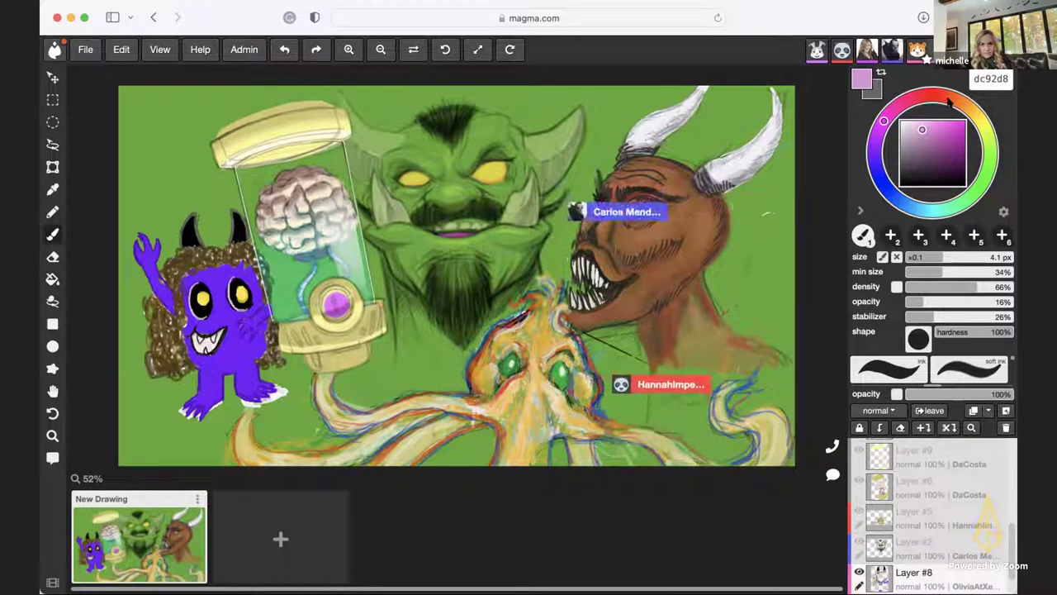
left_click(989, 122)
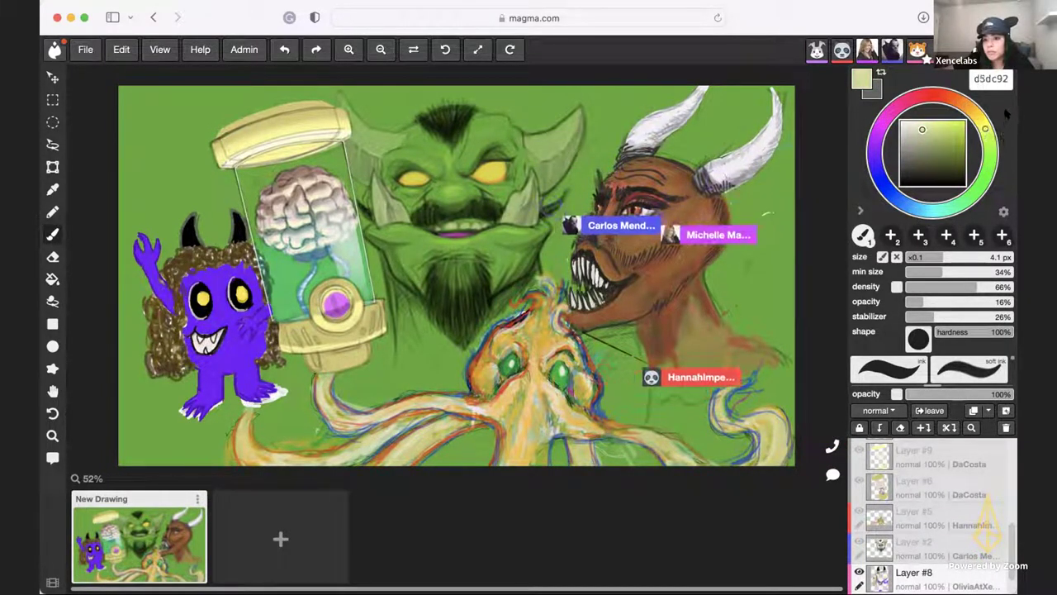
left_click_drag(1002, 137, 1007, 100)
left_click(964, 130)
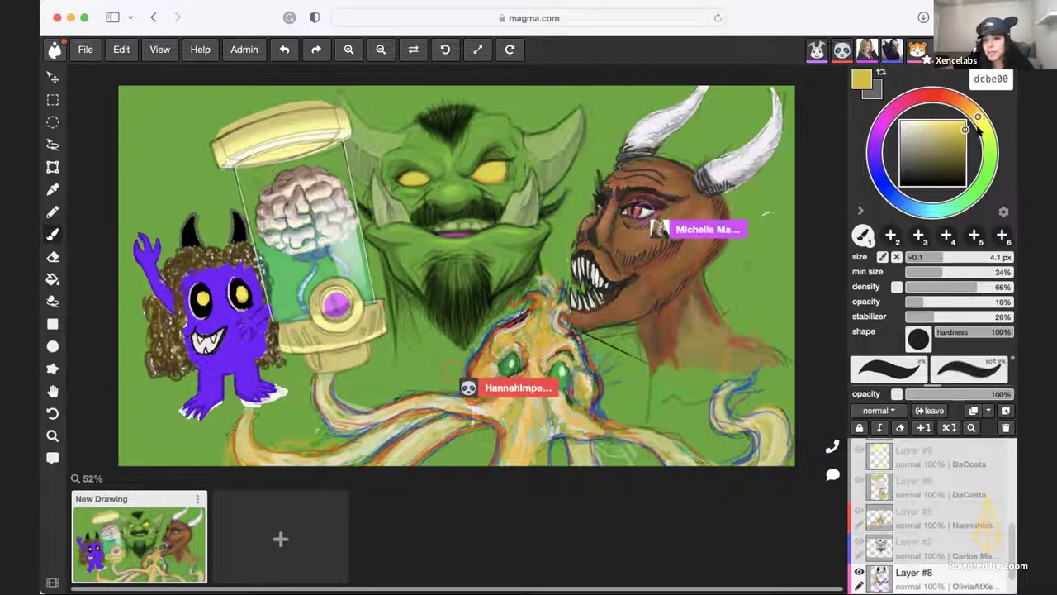
left_click_drag(992, 120, 987, 98)
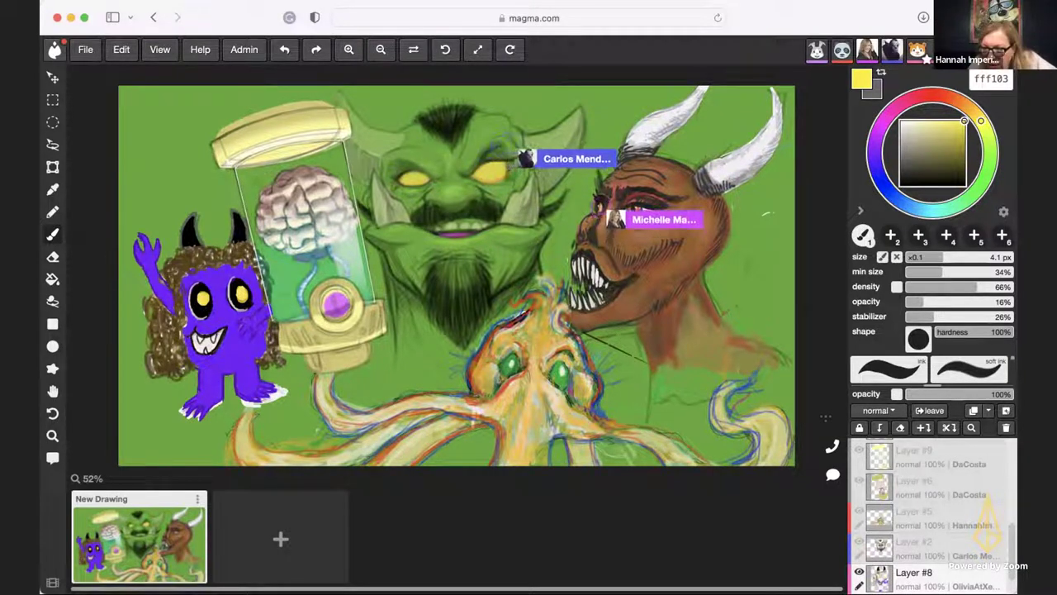
- Sample the background green 5da92e and paint over the stray white around the small monster's feet at 100% opacity
left_click(52, 189)
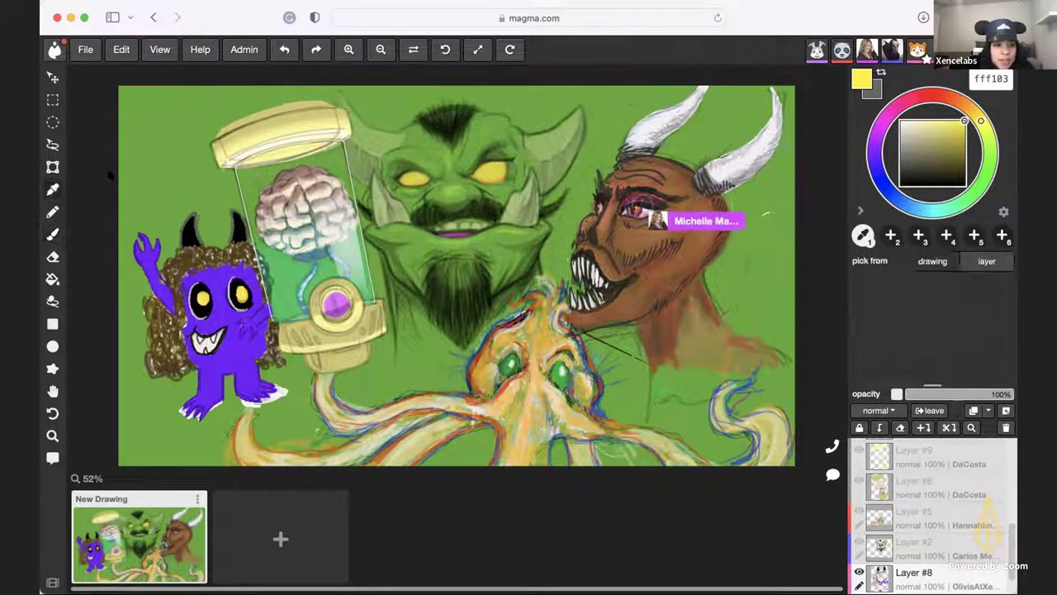
left_click(165, 187)
left_click(51, 236)
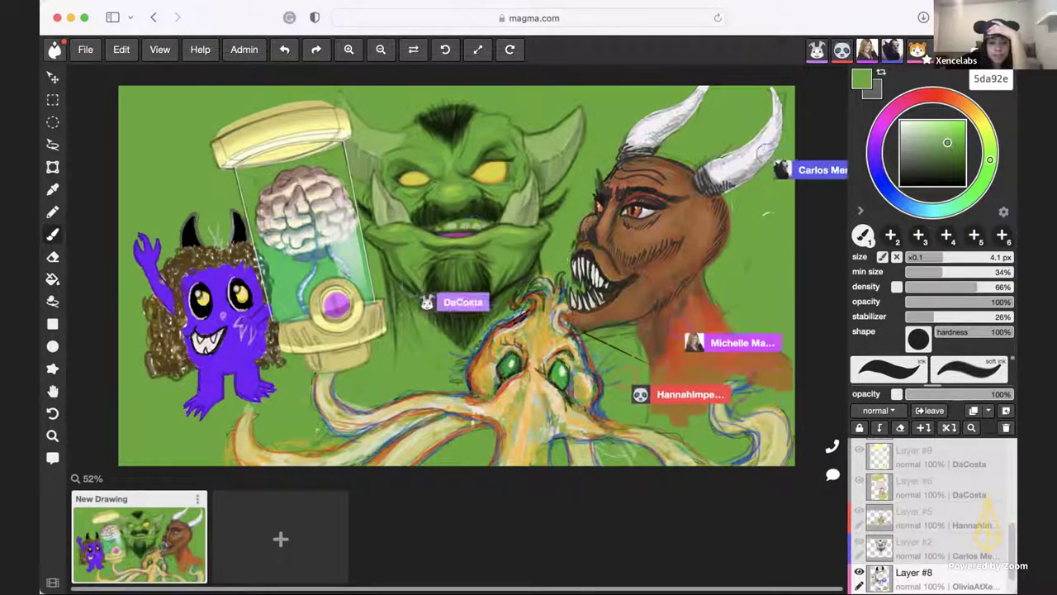
- Set the brush to purple a72ea9, lighten it, and touch up the inside of the small monster's mouth
left_click(883, 120)
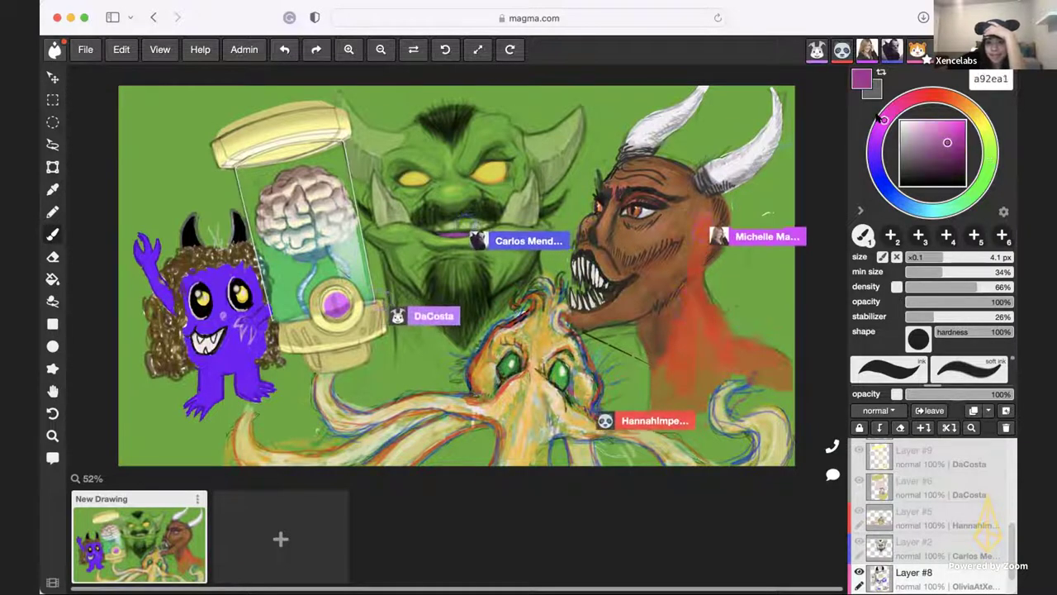
left_click(881, 124)
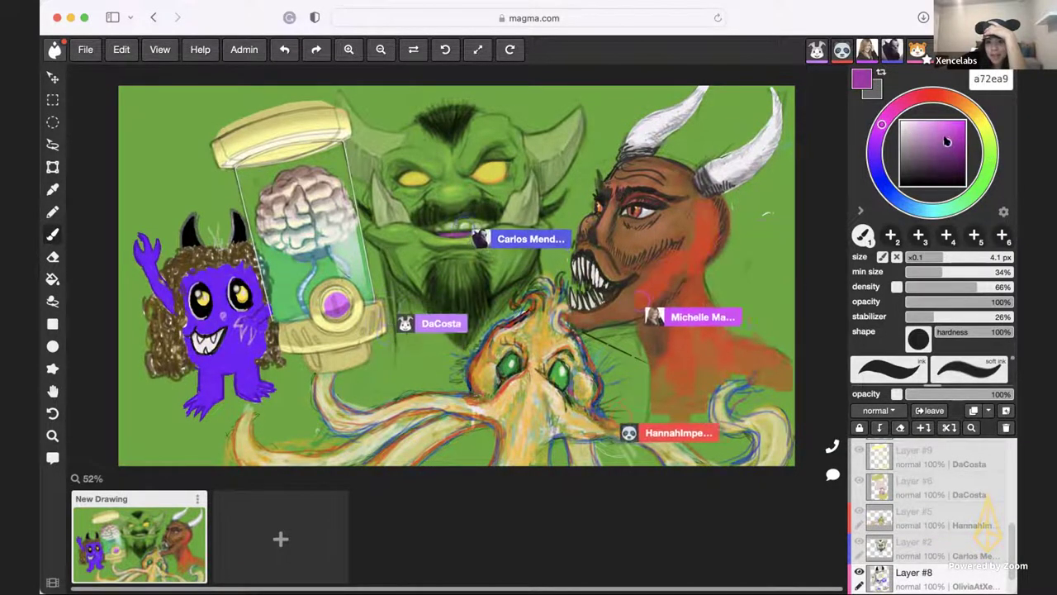
left_click(916, 121)
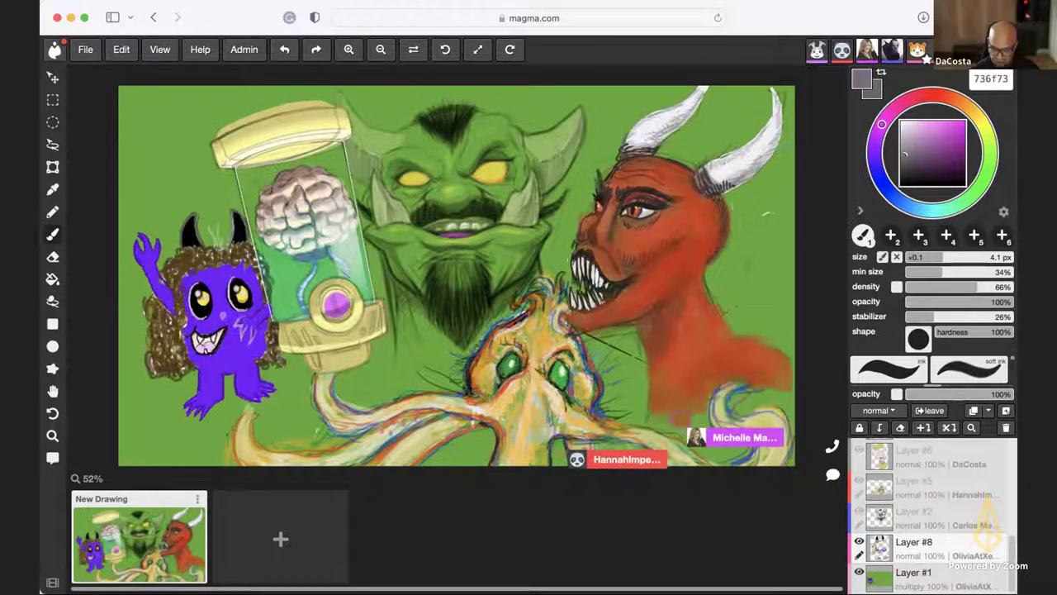
- Reset the brush colour to black, then pick a pale tint and paint light claws on the small monster's hand and feet
key("d")
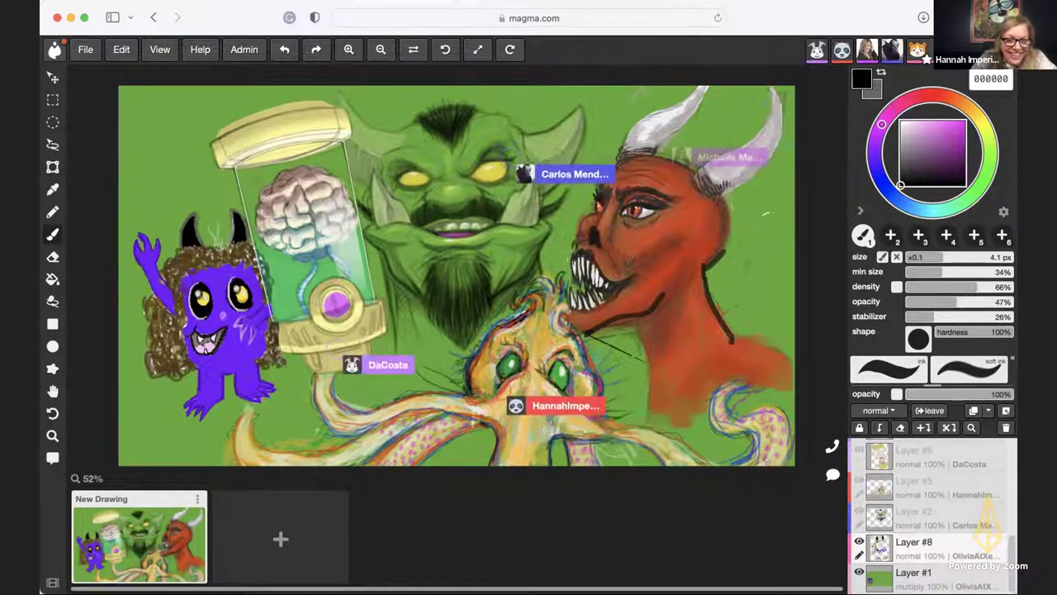
left_click(908, 143)
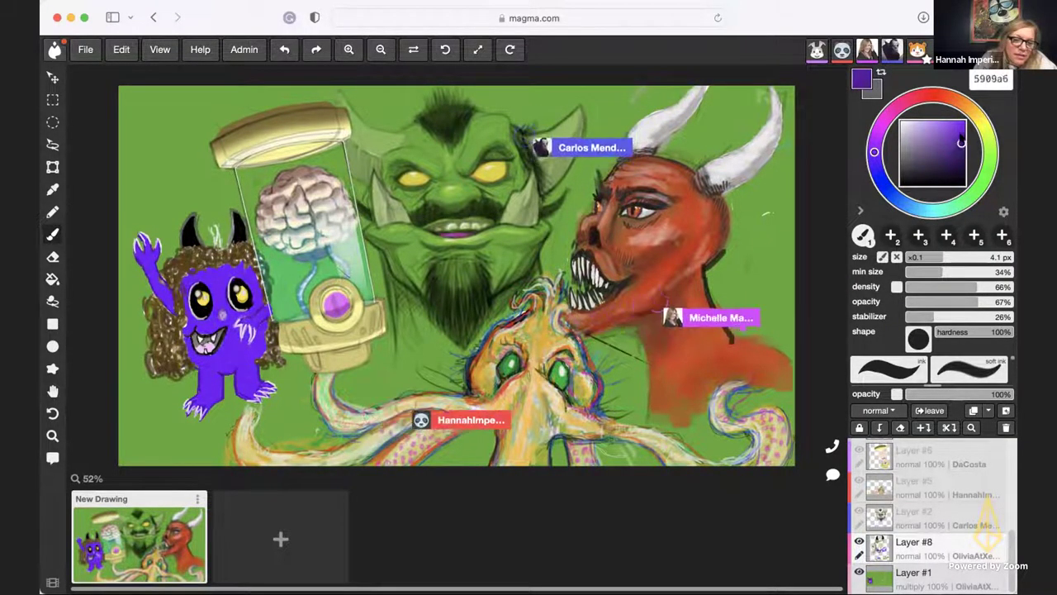
- Set the brush colour to pinkish lilac d593d7 and the brush opacity to 45%
left_click(933, 120)
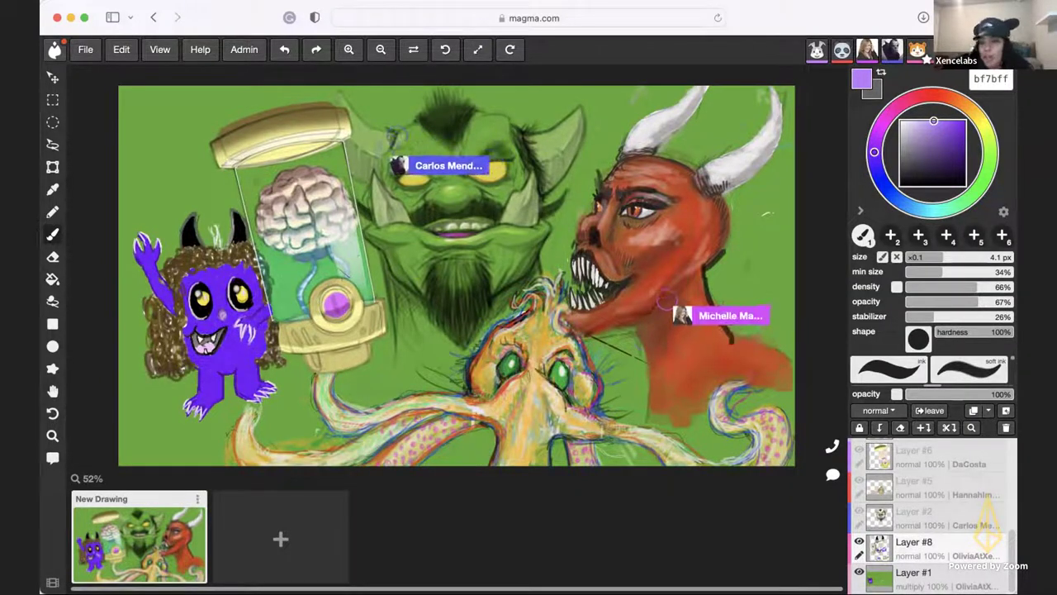
mouse_move(874, 151)
left_mouse_down()
mouse_move(881, 125)
mouse_move(920, 130)
left_mouse_up()
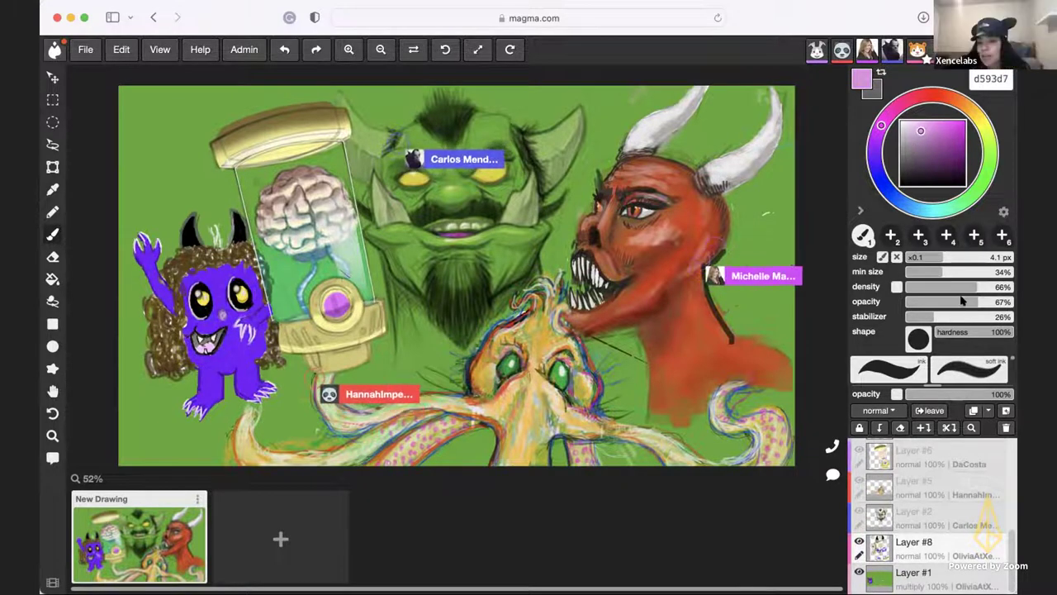
left_click_drag(961, 301, 938, 302)
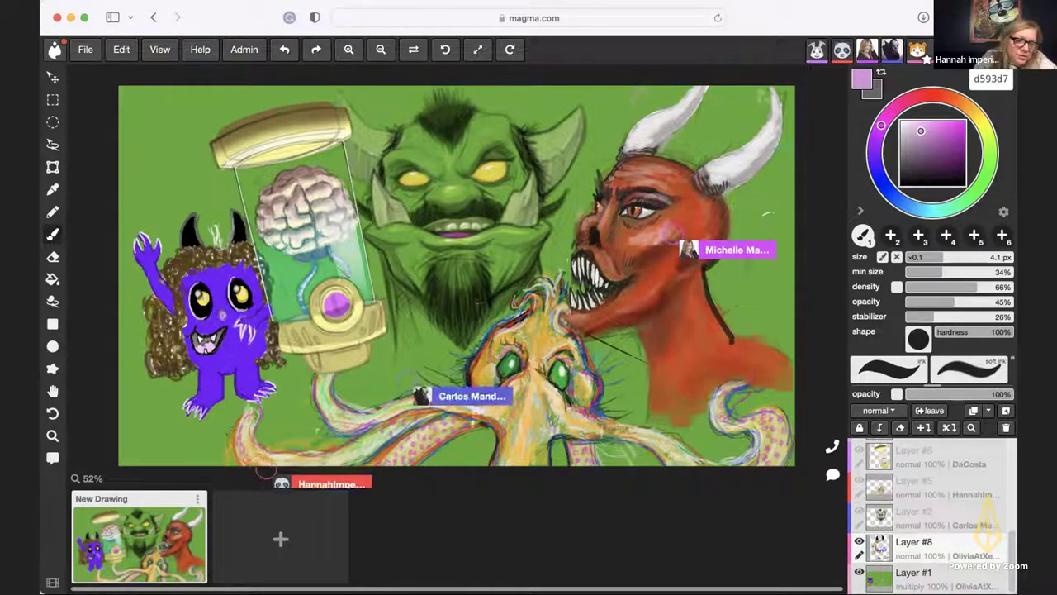
- Draw a balloon outline with a string held by the small monster's raised hand in near-black 231e23 at 70% opacity
left_click(908, 175)
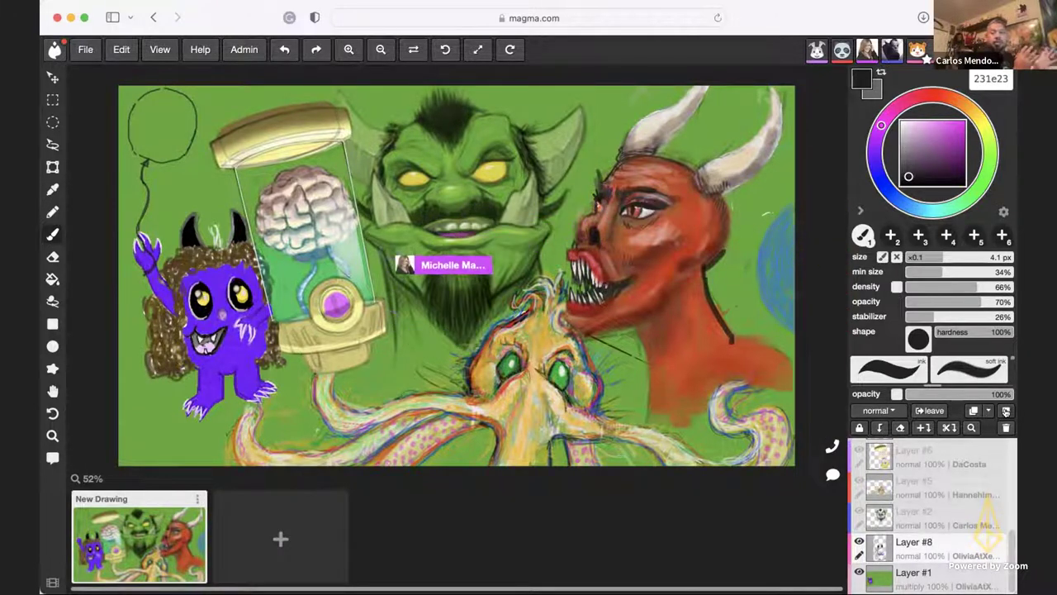
- Add a new layer above Layer #8 and set the brush colour to orange ff8c00
left_click(1006, 410)
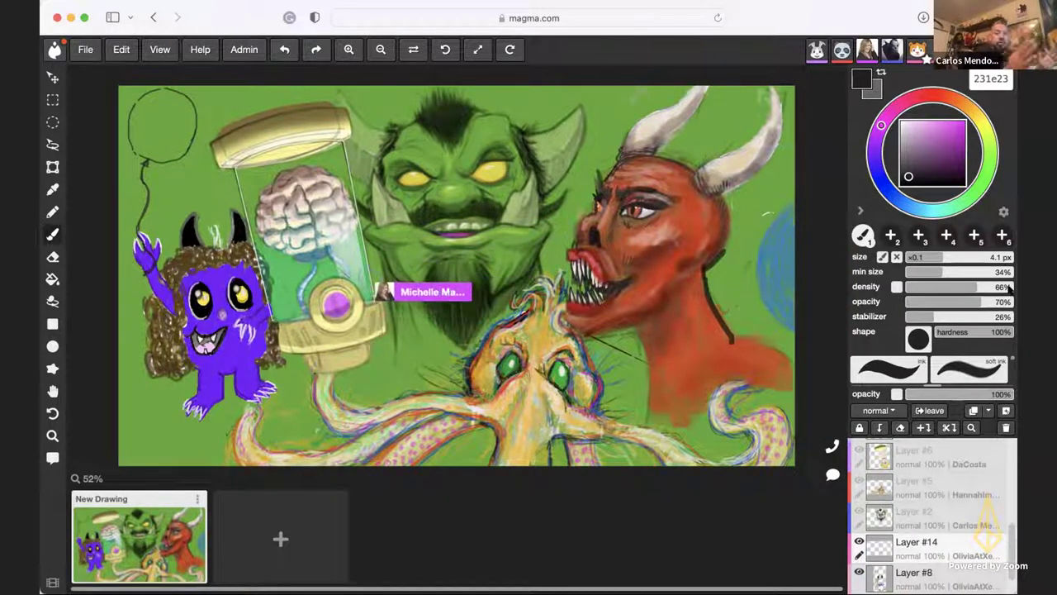
left_click_drag(979, 112, 968, 94)
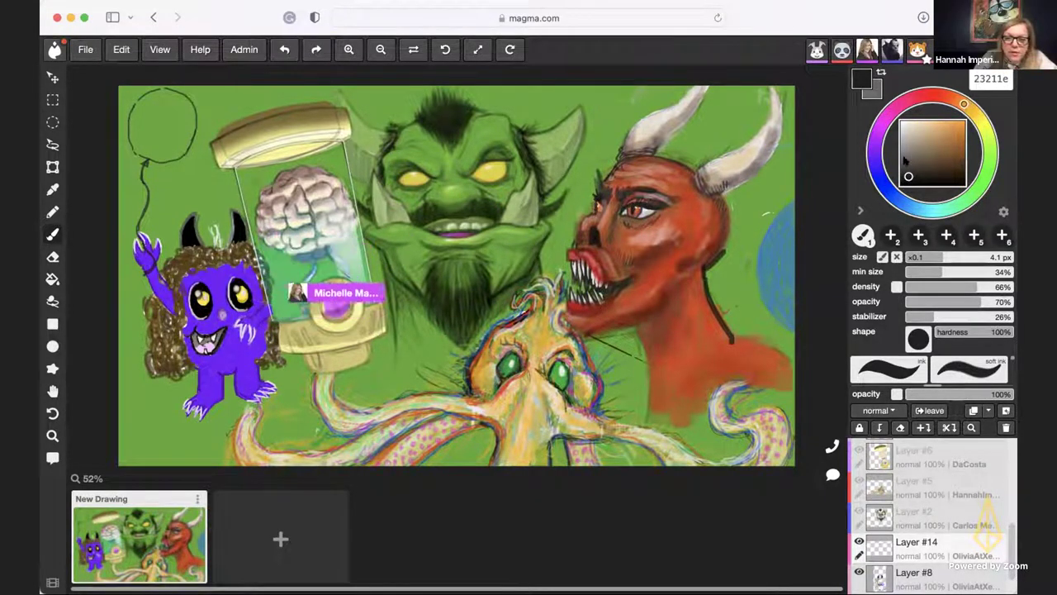
left_click_drag(954, 137, 966, 117)
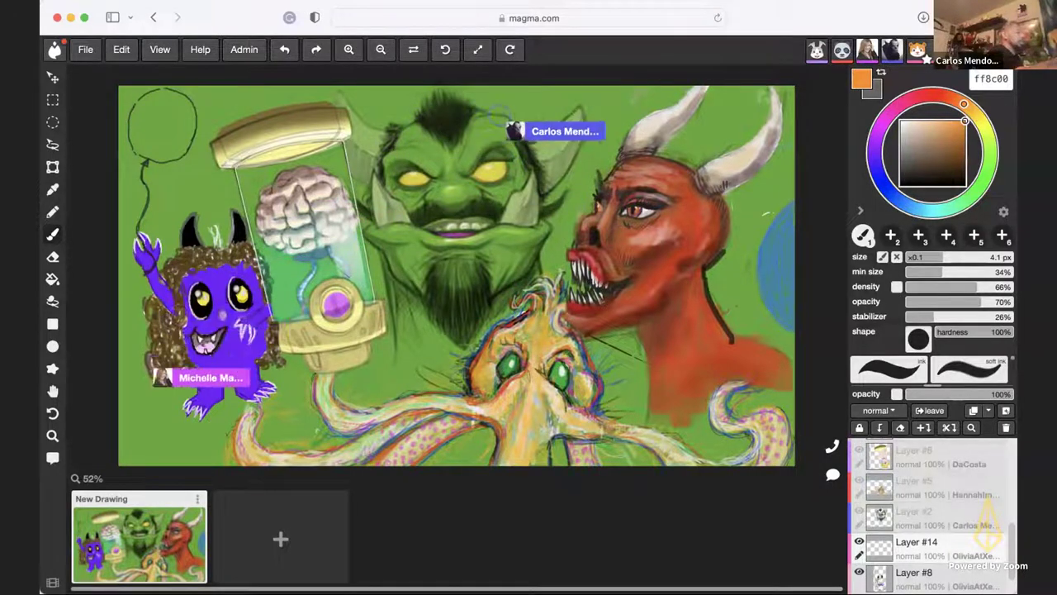
- Fill the balloon with orange on Layer #14 at 43% brush opacity, using brush sizes of 86 px and 59 px
left_click(977, 257)
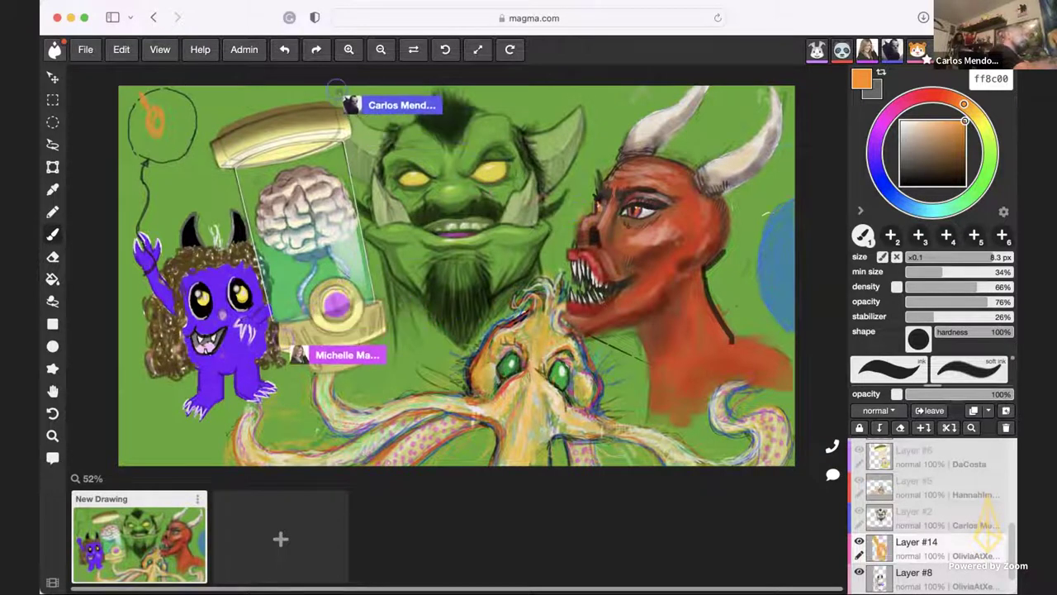
left_click(951, 302)
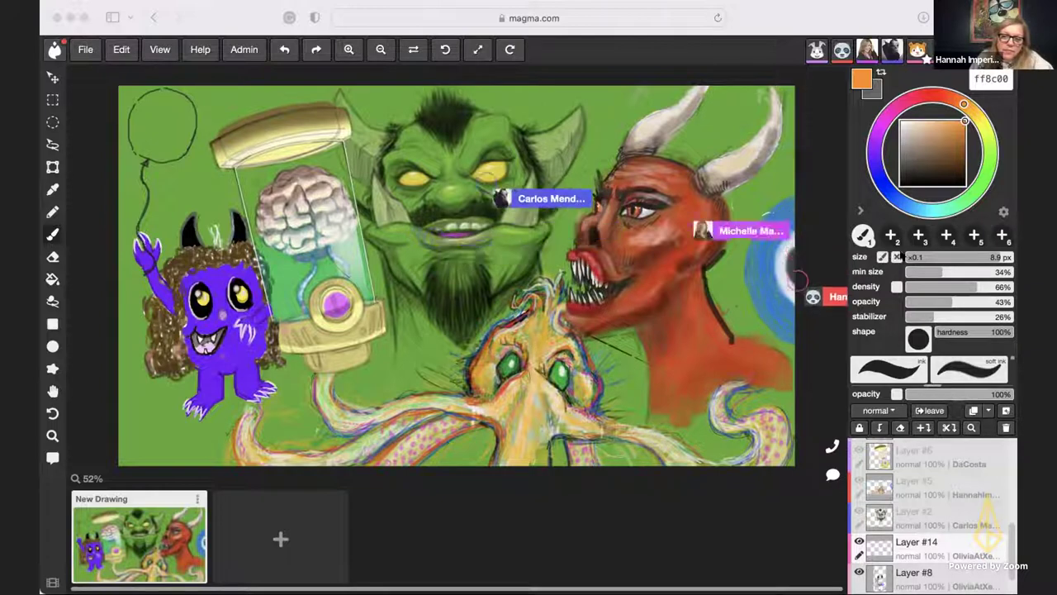
left_click(894, 258)
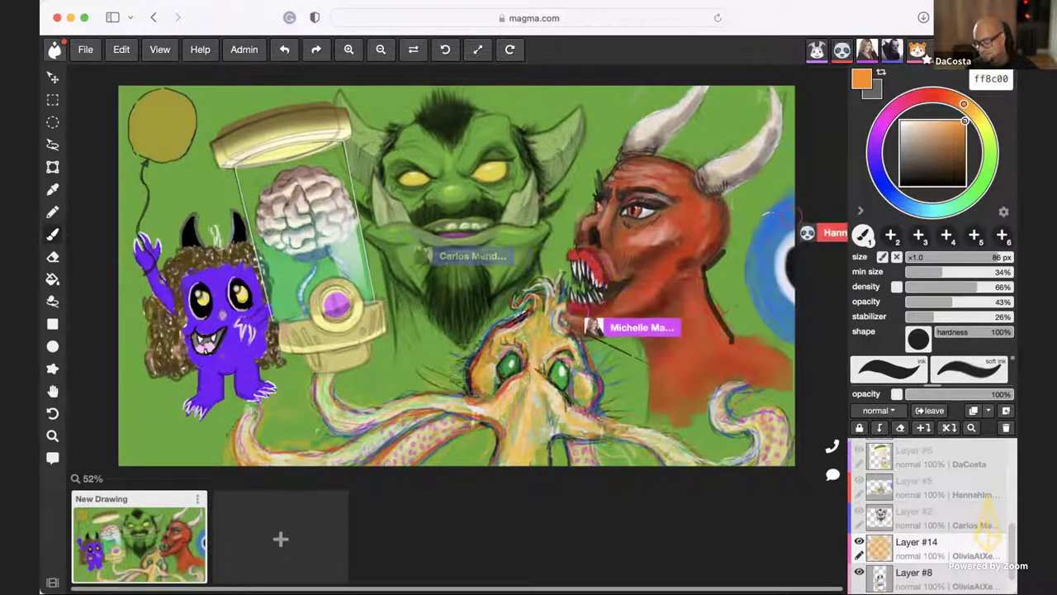
left_click_drag(973, 259, 957, 259)
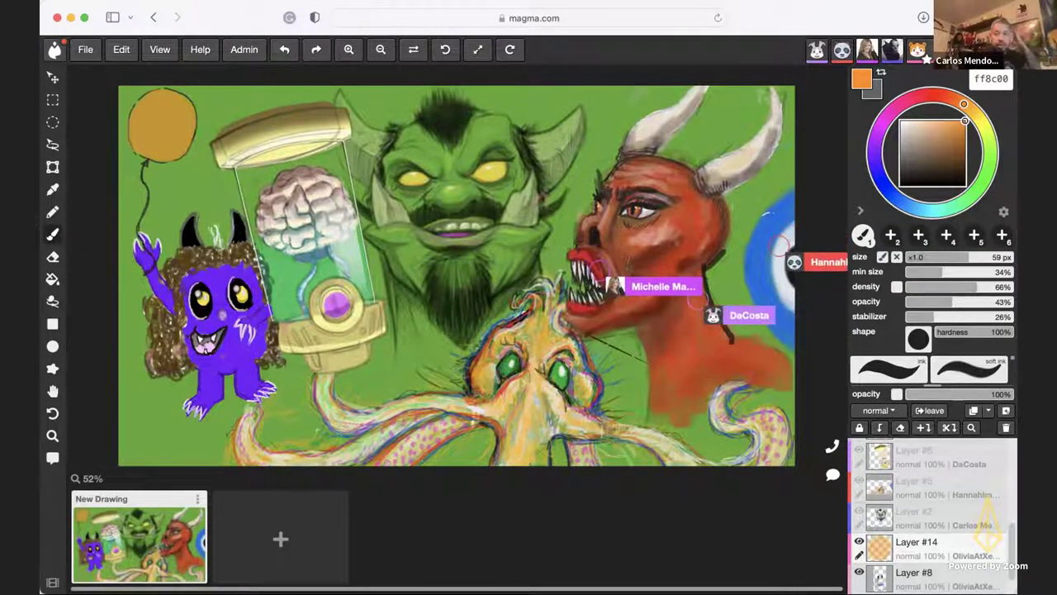
left_click_drag(966, 258, 937, 259)
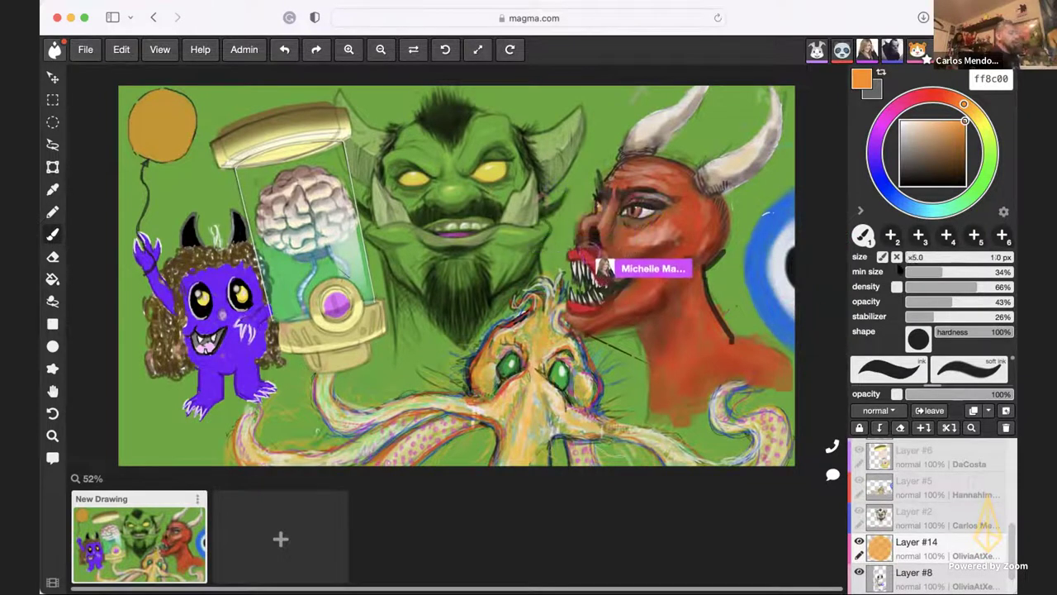
- Set the brush to 20 px at 17% opacity and its colour to white ffffff
left_click_drag(909, 259, 923, 259)
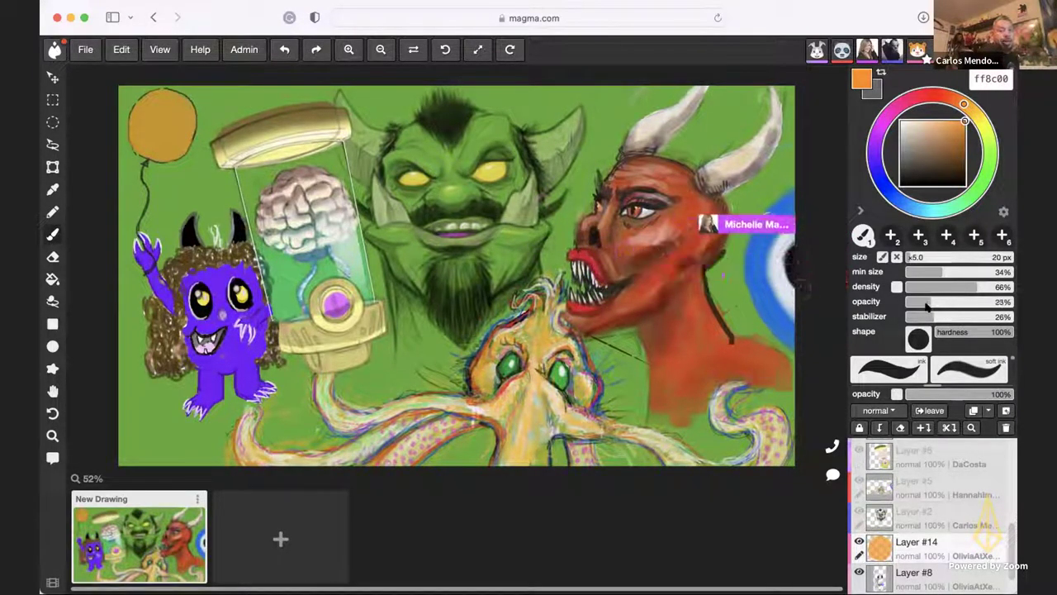
left_click(923, 302)
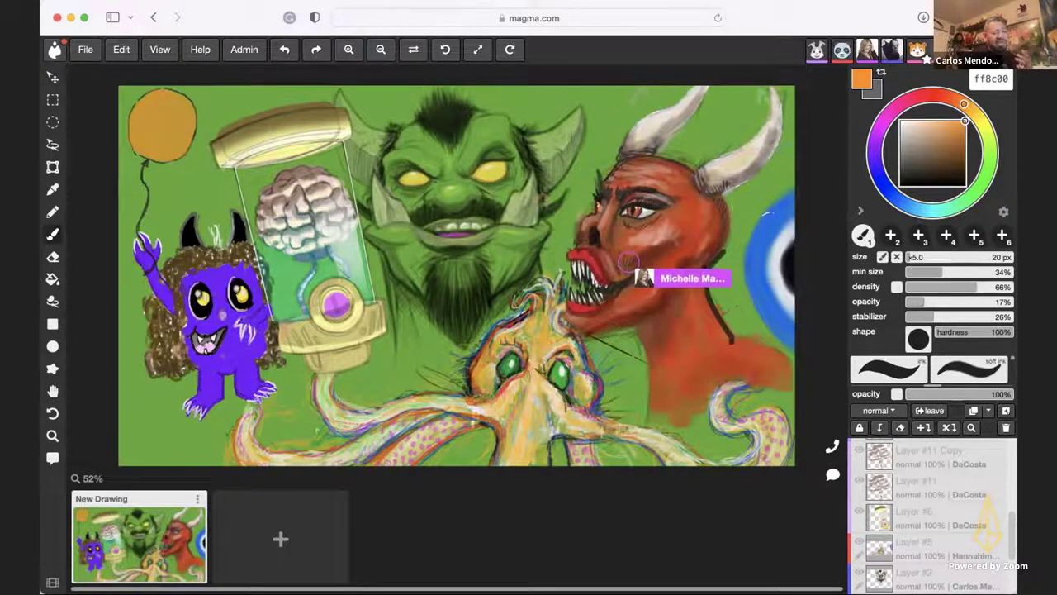
left_click(901, 121)
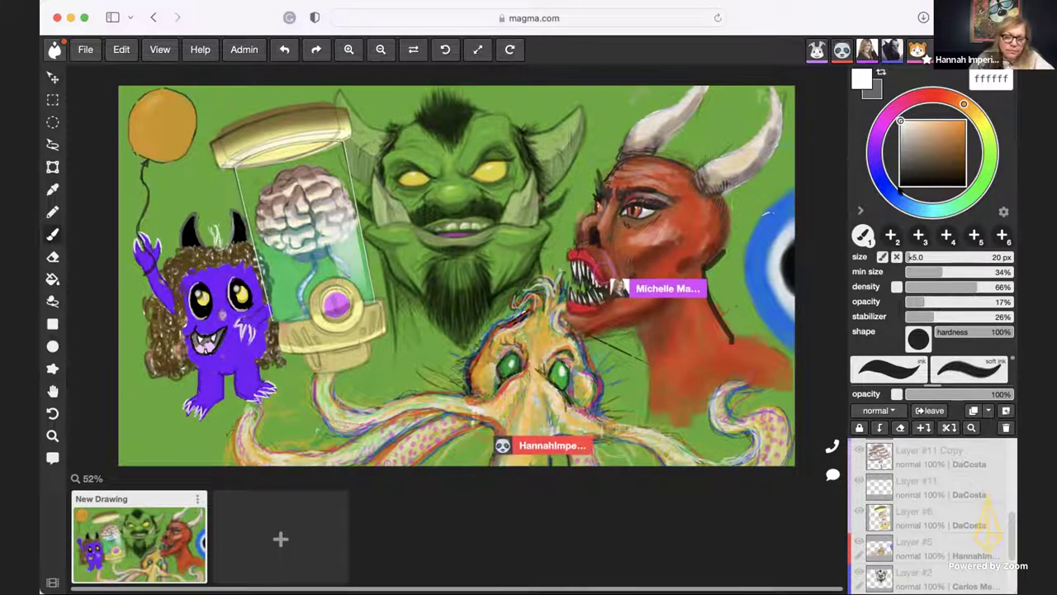
- Draw a jack-o'-lantern face with triangular eyes and a toothy grin on the orange balloon in black 000000 at 100% opacity
key("d")
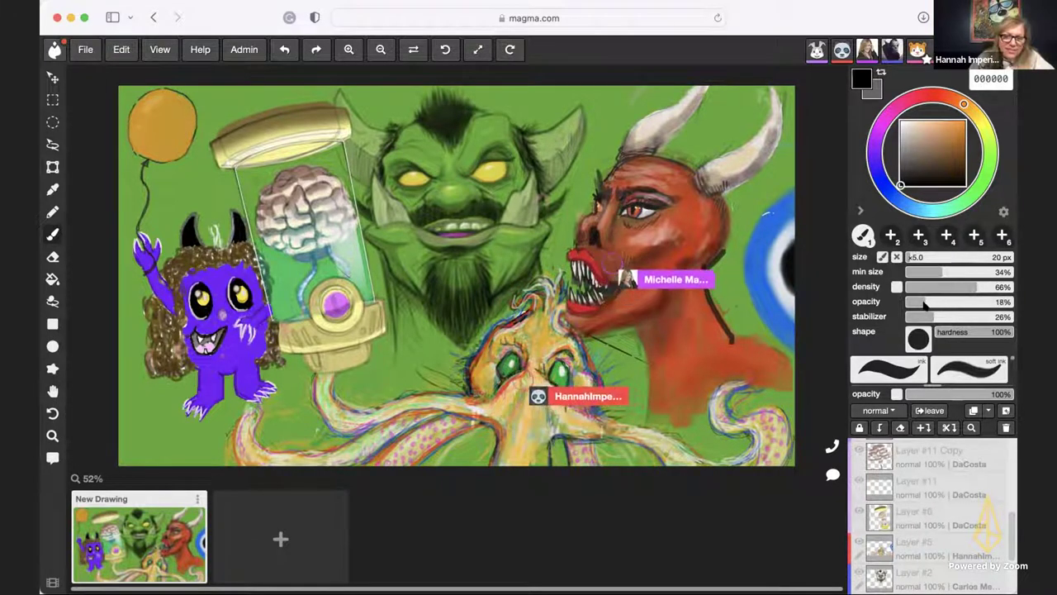
left_click_drag(924, 303, 1016, 304)
left_click_drag(924, 257, 907, 258)
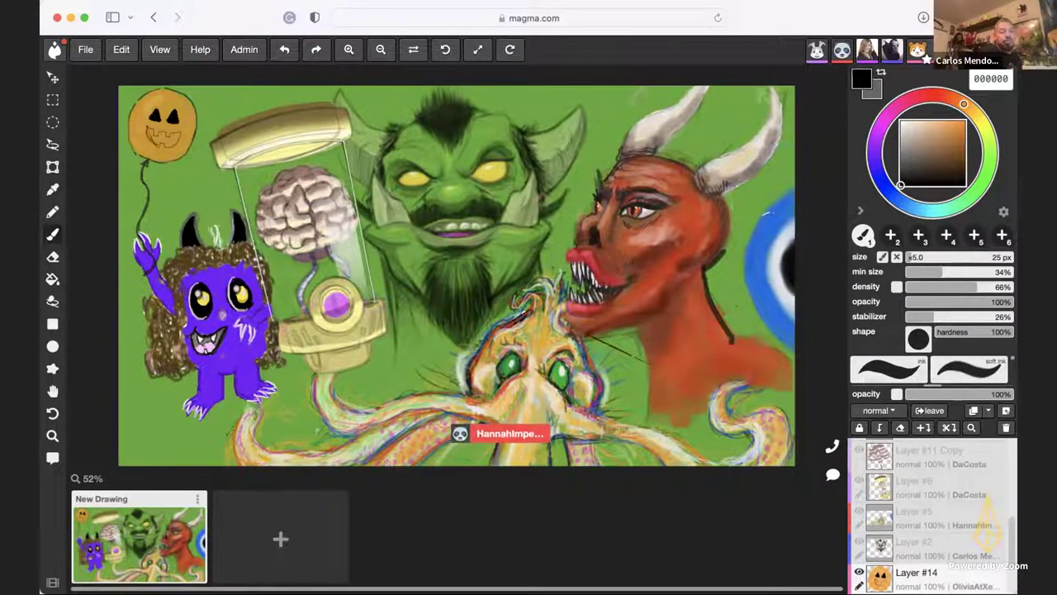
- Reduce the brush to a fine size, fill in the jack-o'-lantern's mouth in black and add a stem on top
left_click(895, 258)
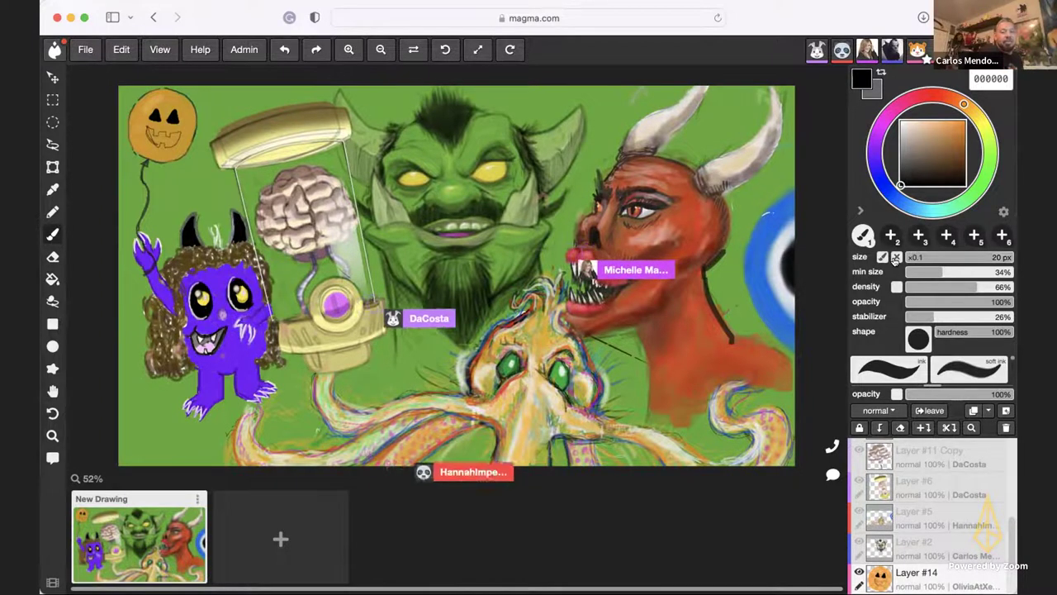
left_click(972, 257)
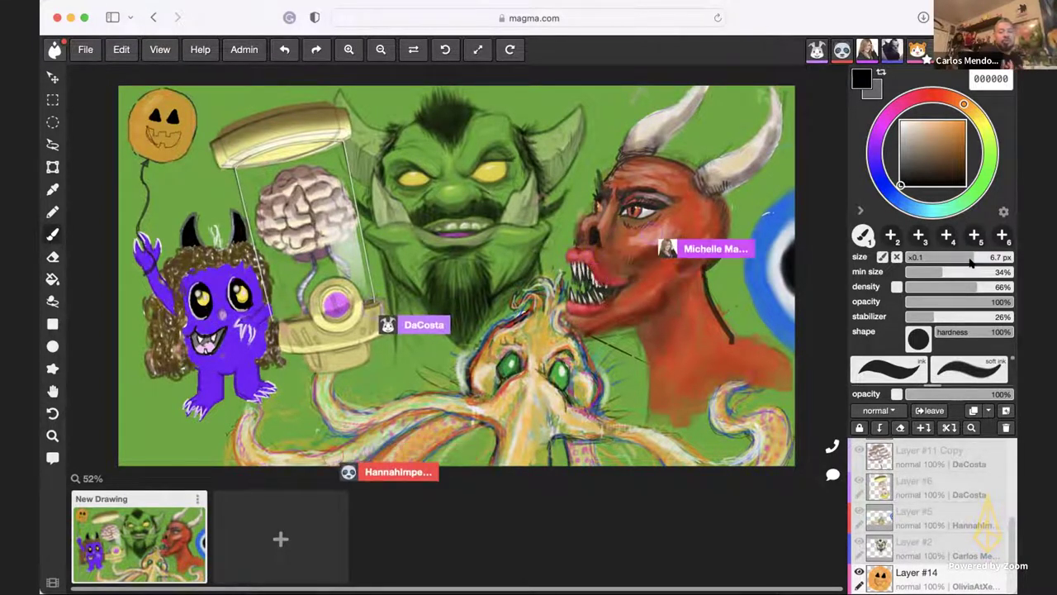
left_click_drag(972, 258, 950, 258)
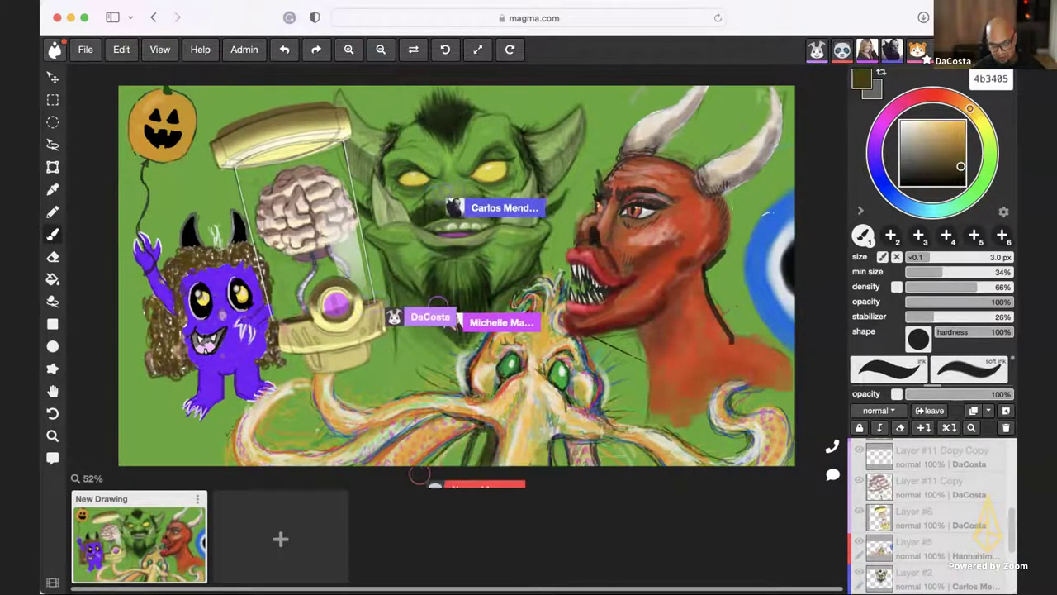
- Set the brush colour to golden brown a97a00 and the opacity to 58%, and shade the pumpkin balloon
left_click(439, 304, "alt")
left_click(439, 302, "alt")
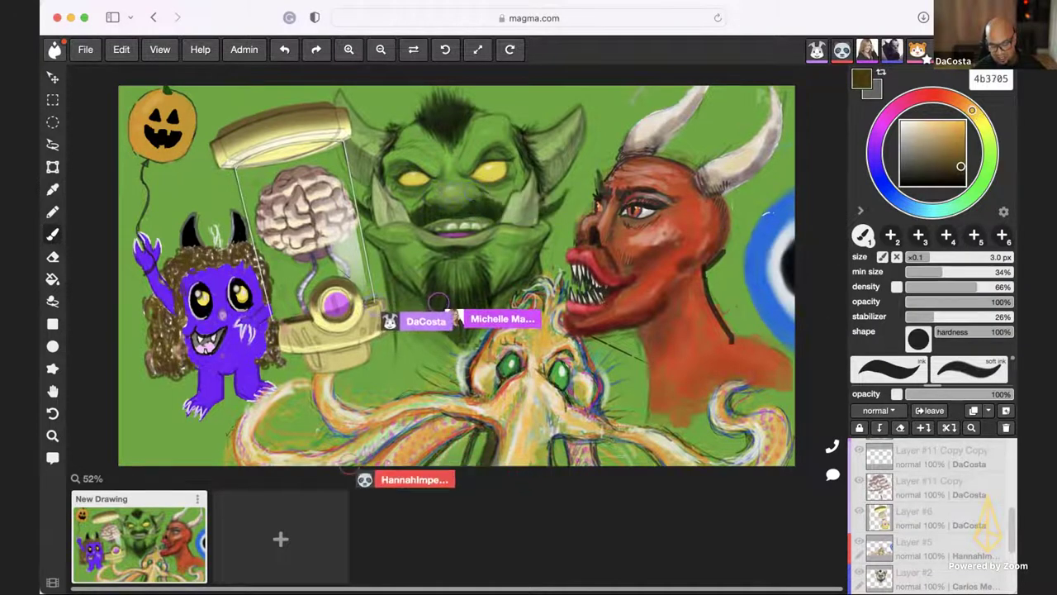
left_click(438, 304, "alt")
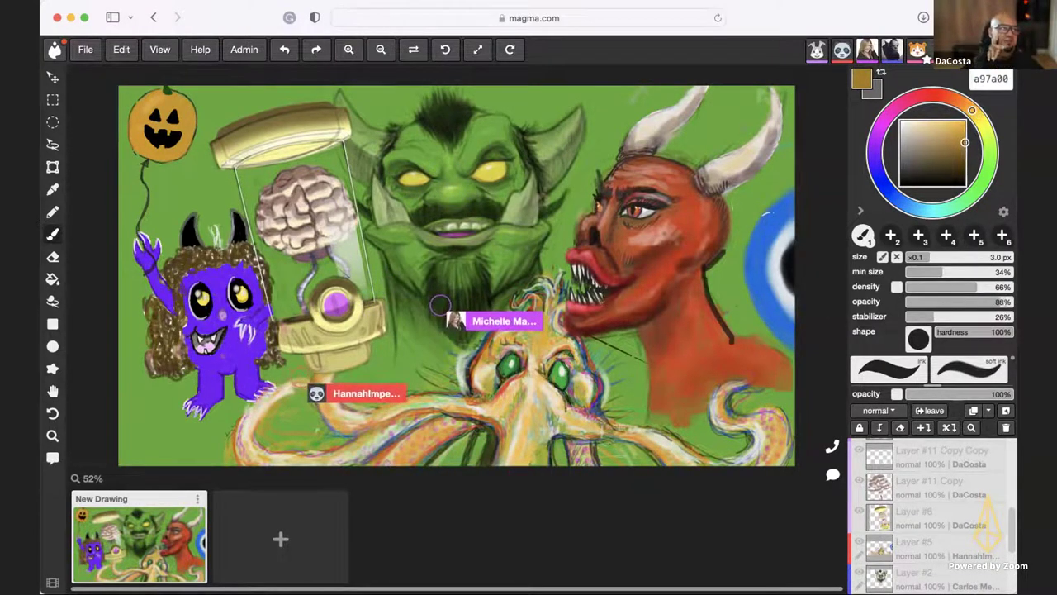
left_click(968, 301)
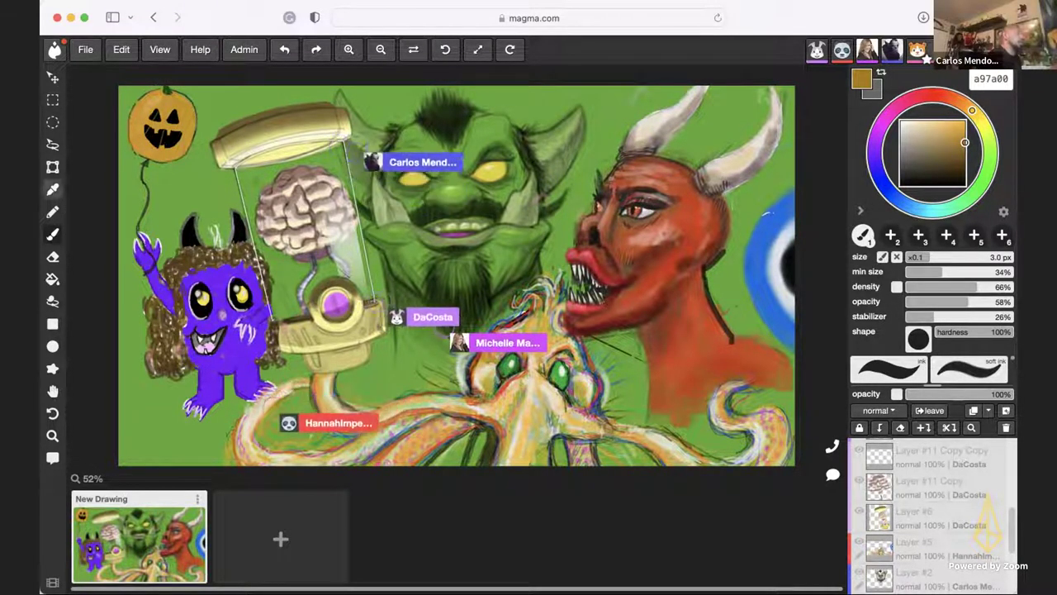
- Touch up the pumpkin balloon, alternating between the 18 px eraser and the 3 px brush
key("e")
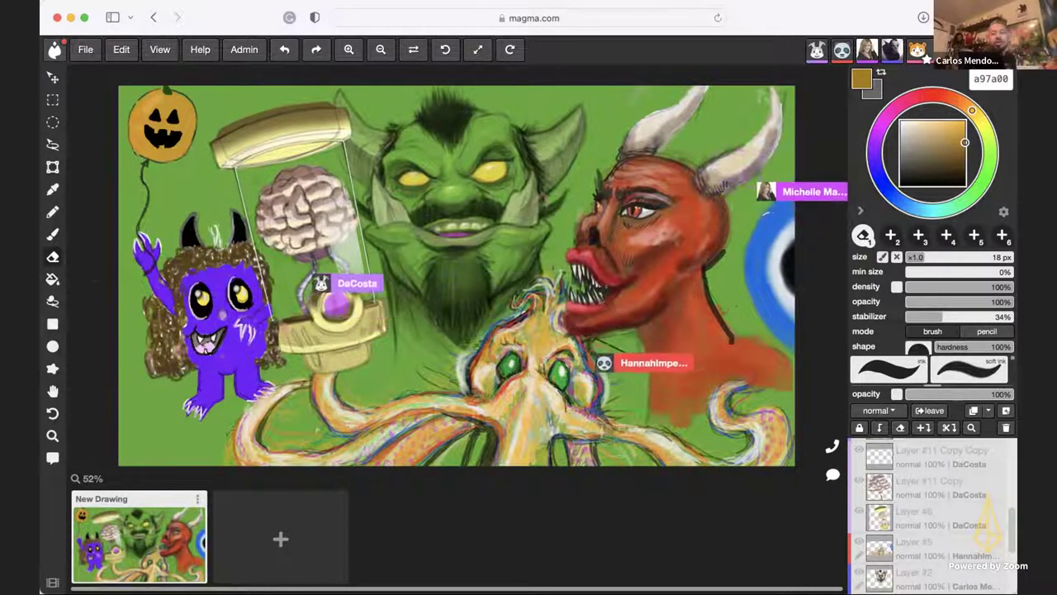
key("b")
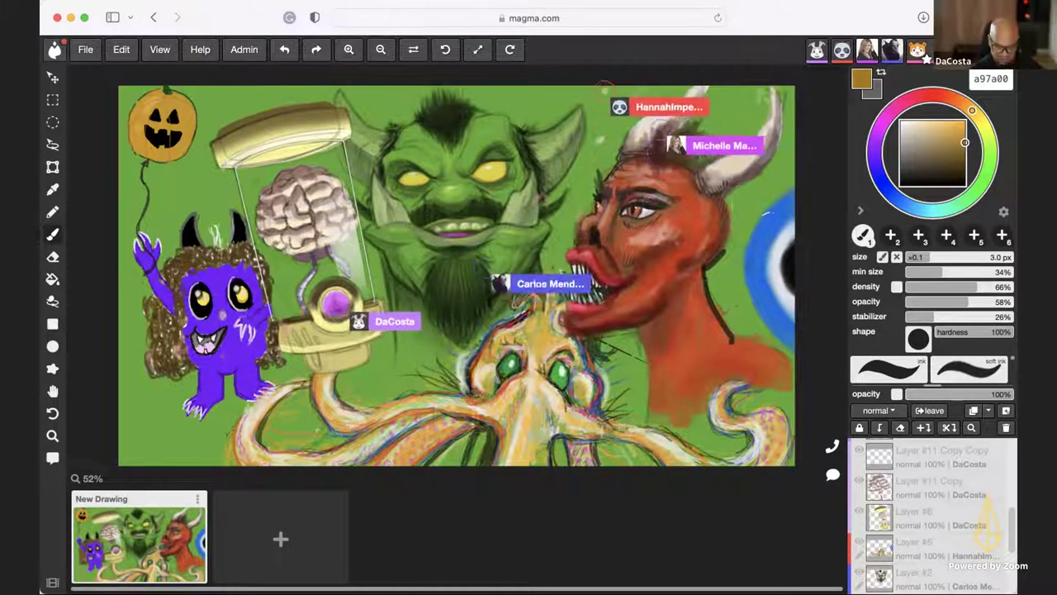
left_click(53, 256)
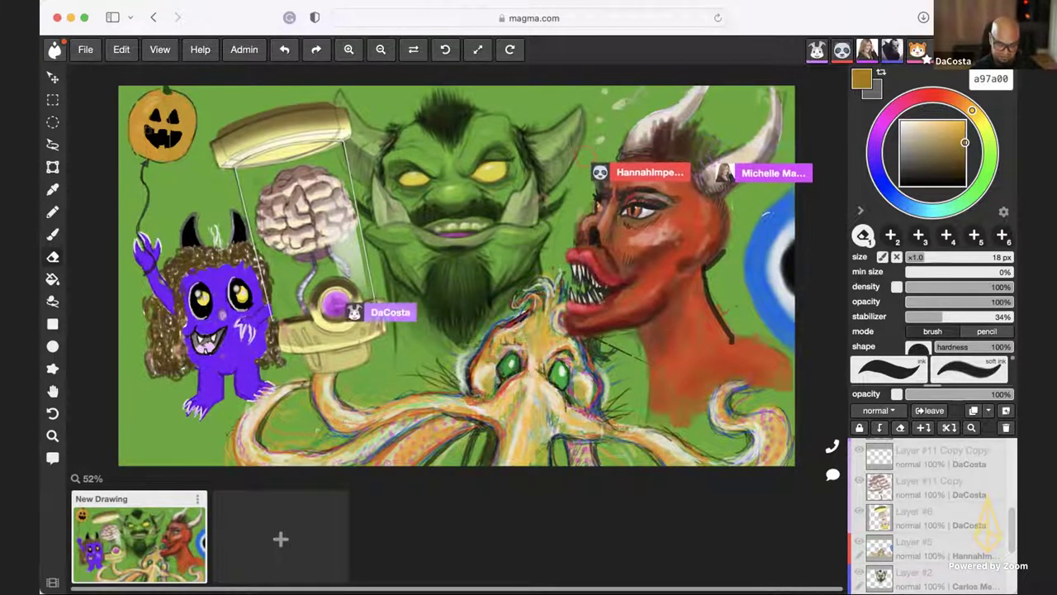